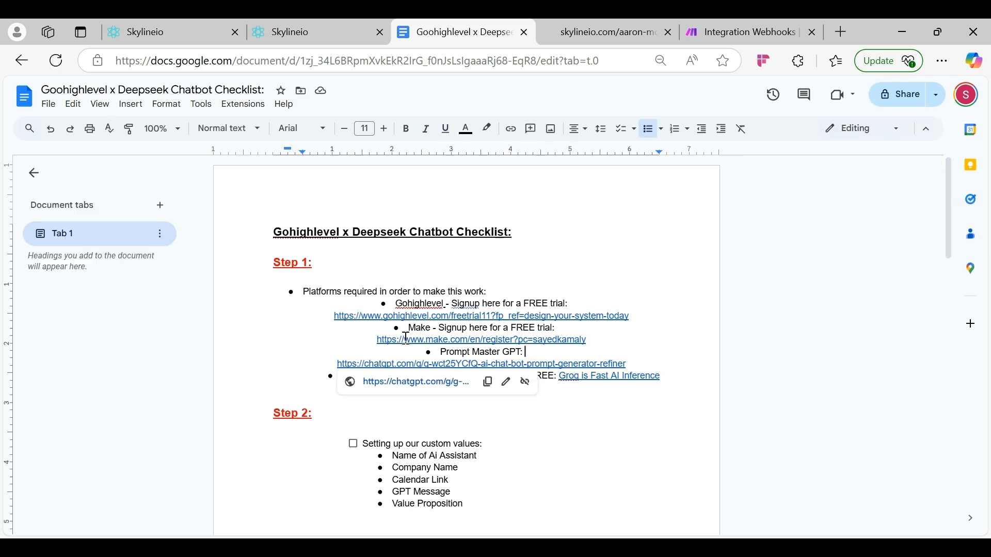
- Review the Step 1 platforms in the checklist: Gohighlevel, Make and Prompt Master GPT
left_click_drag(268, 264, 317, 262)
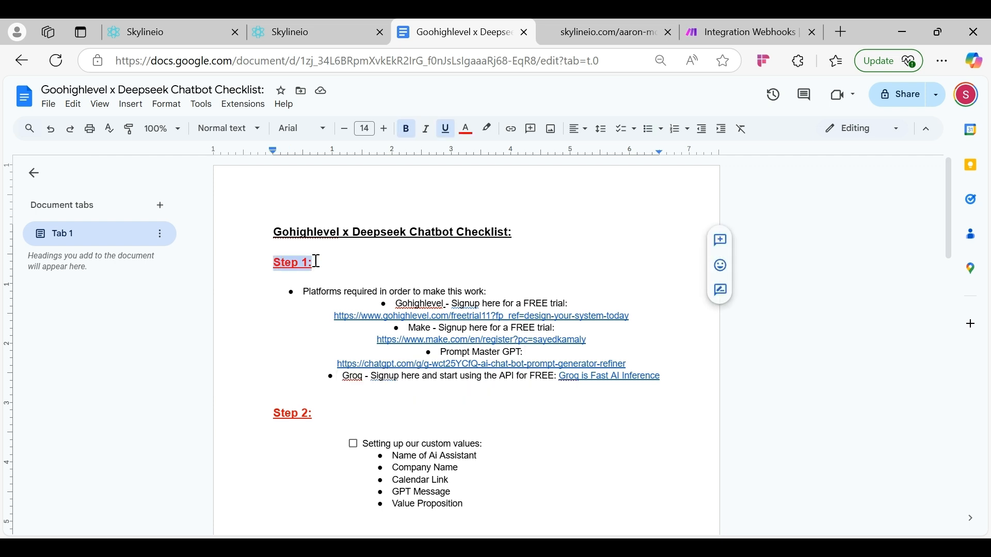
left_click_drag(396, 305, 588, 306)
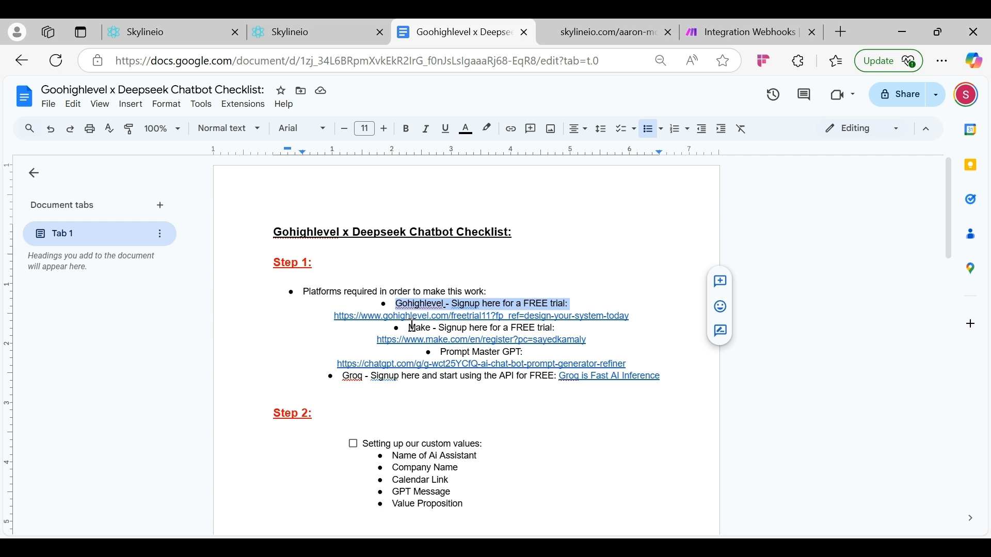
left_click_drag(410, 329, 582, 330)
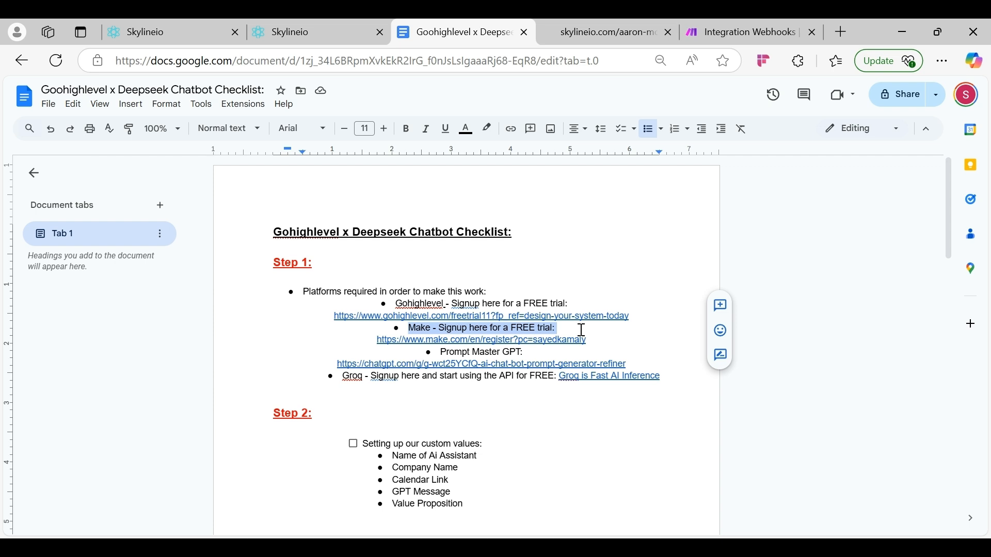
left_click(442, 354)
left_click_drag(442, 354, 529, 356)
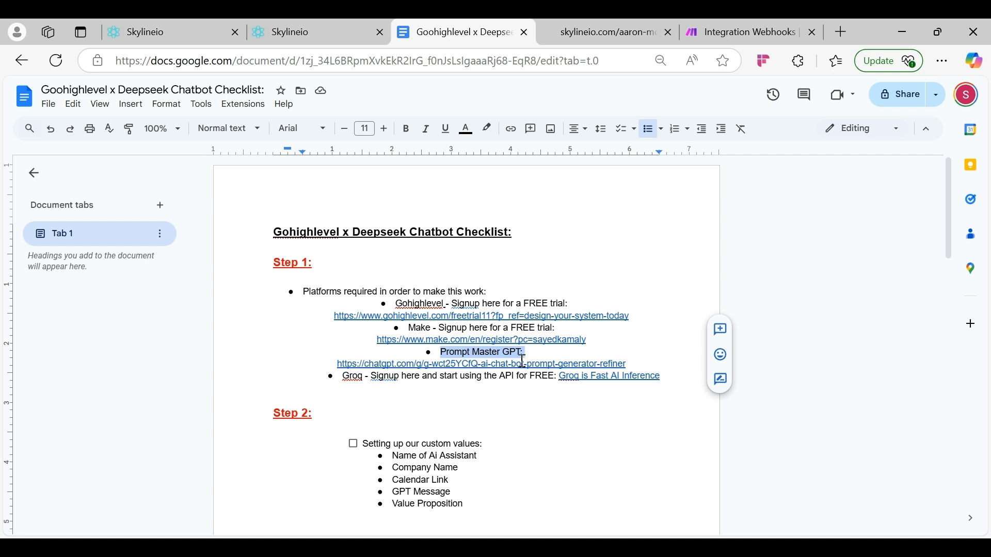
- Open the Prompt Master GPT link from the checklist and look at the AI Chat Bot Prompt Generator & Refiner page
left_click(519, 365)
left_click(449, 386)
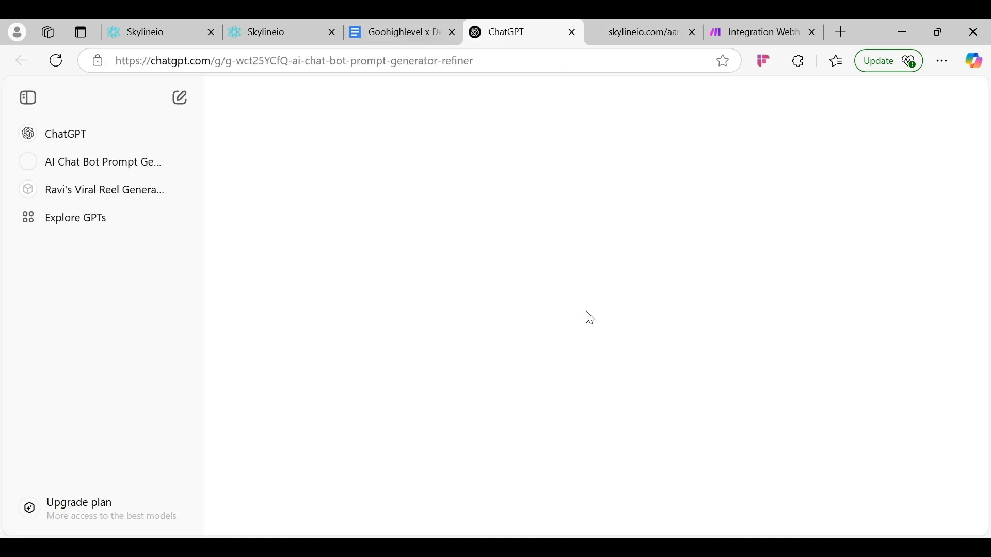
left_click_drag(427, 186, 803, 200)
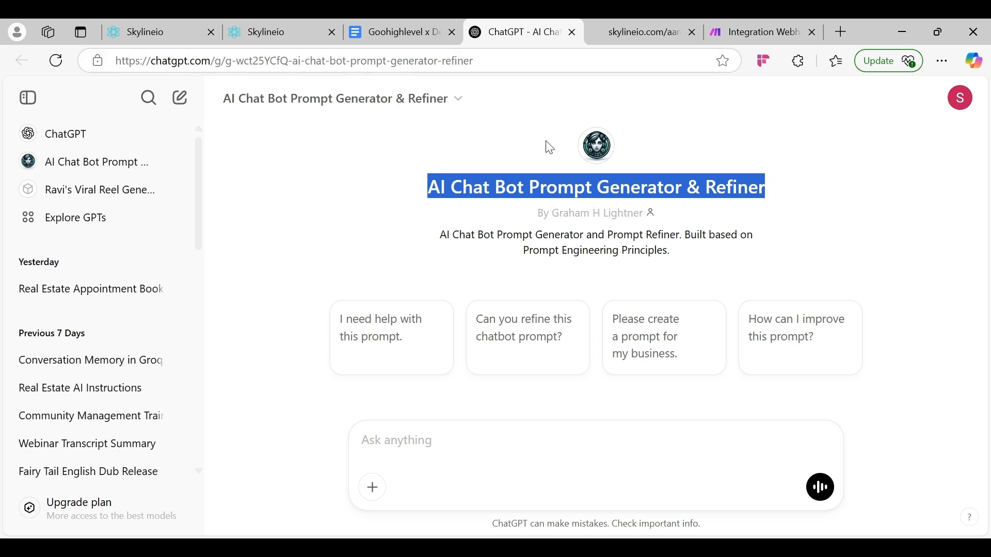
- Review the Groq entry in the checklist, and check the model set in the Groq module of the Integration Webhooks scenario in Make
left_click(404, 23)
left_click_drag(343, 377, 665, 378)
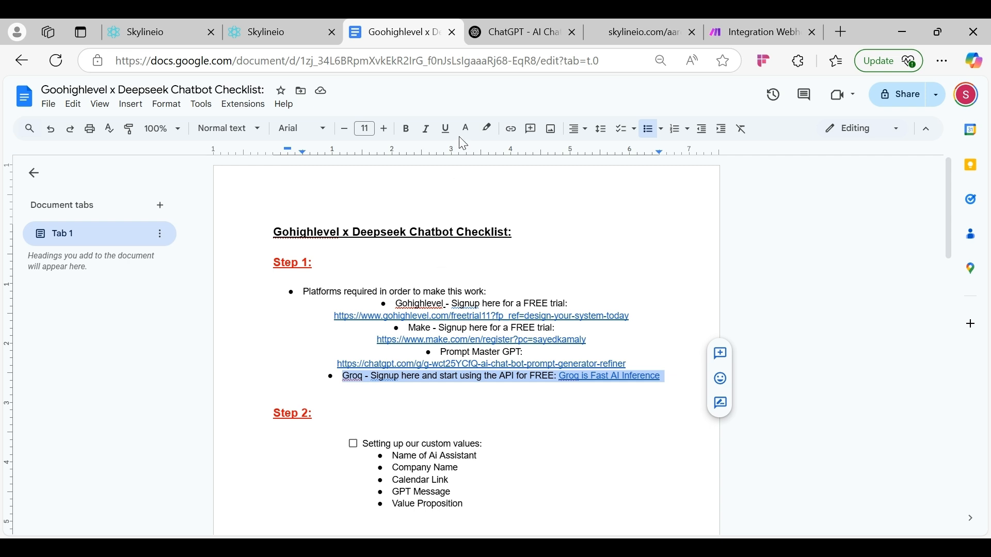
left_click(756, 32)
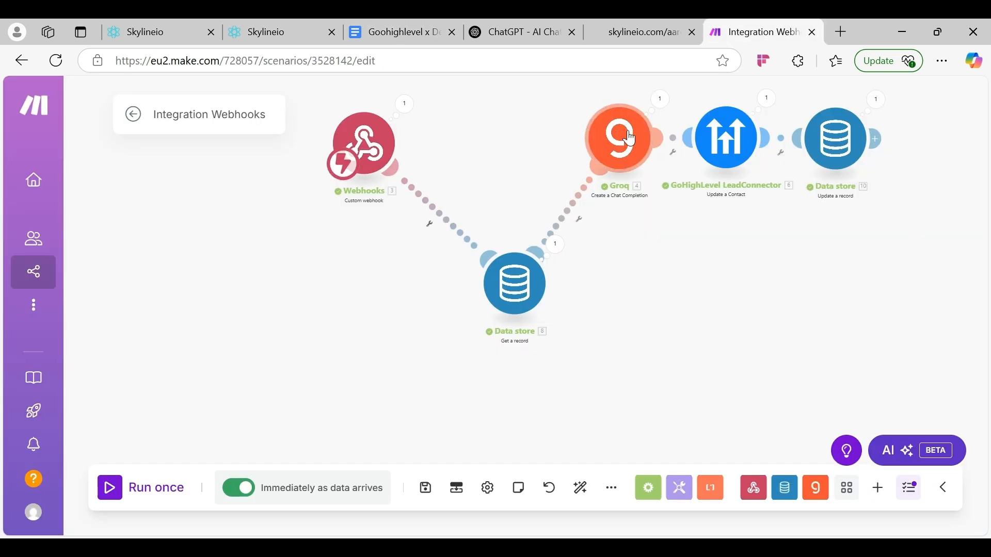
left_click(397, 25)
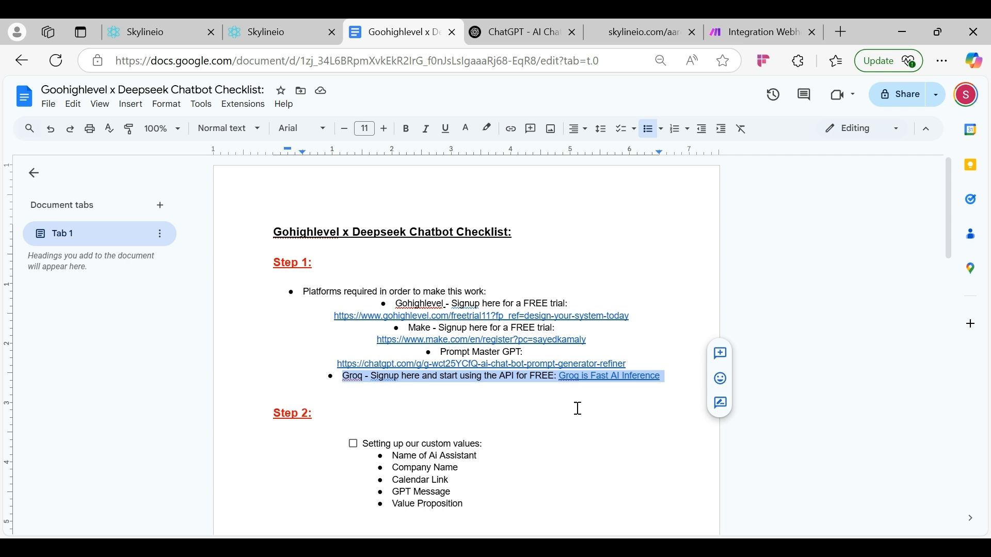
left_click(740, 26)
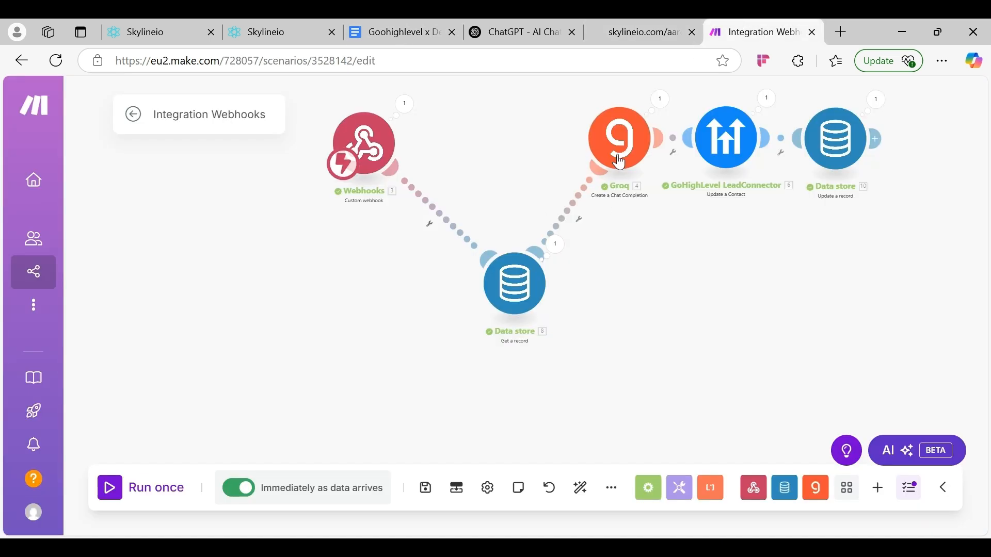
left_click(616, 157)
left_click(675, 279)
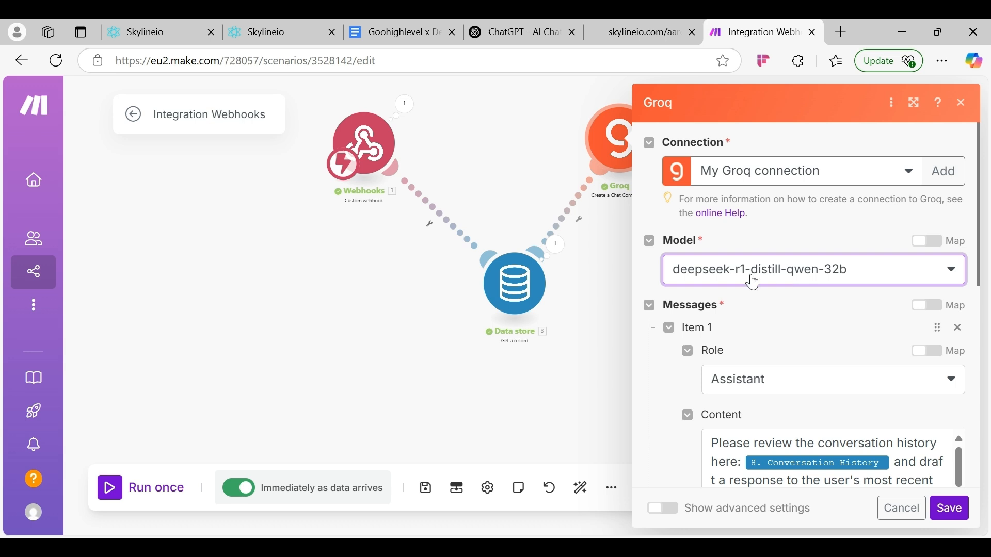
- Review the Step 2 heading on custom values in the checklist, and open the Custom Values settings of the Deepseek Chatbot account in Skylineio
left_click(418, 32)
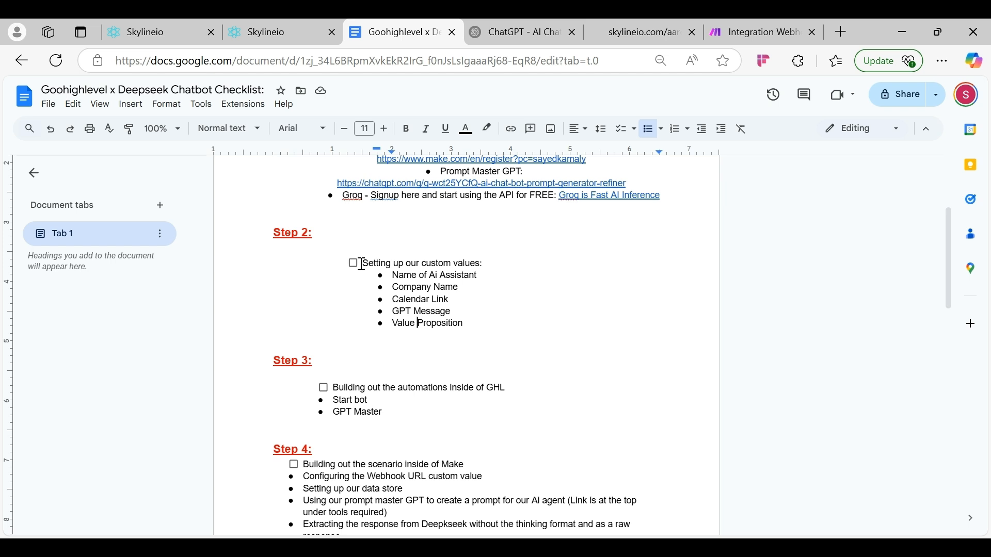
left_click_drag(362, 264, 515, 263)
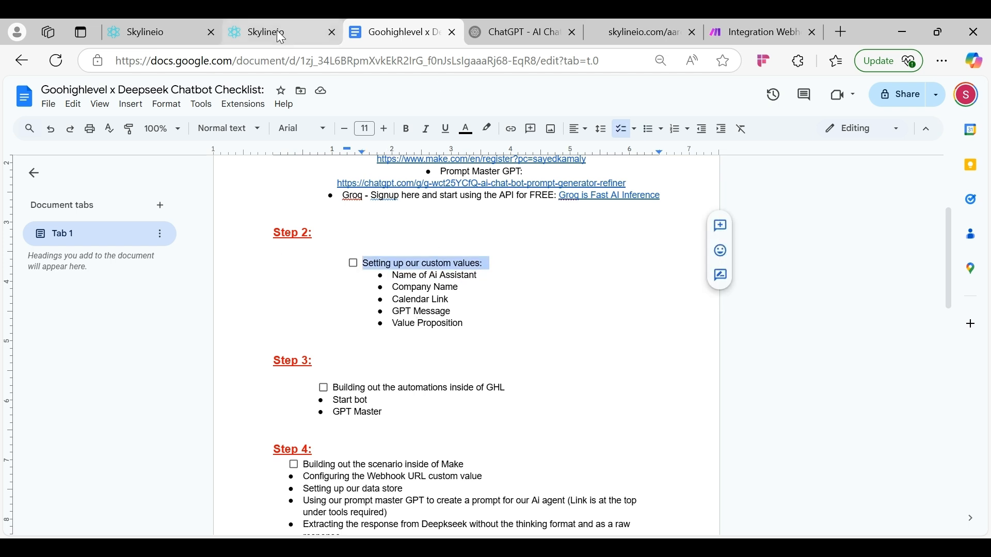
left_click(279, 35)
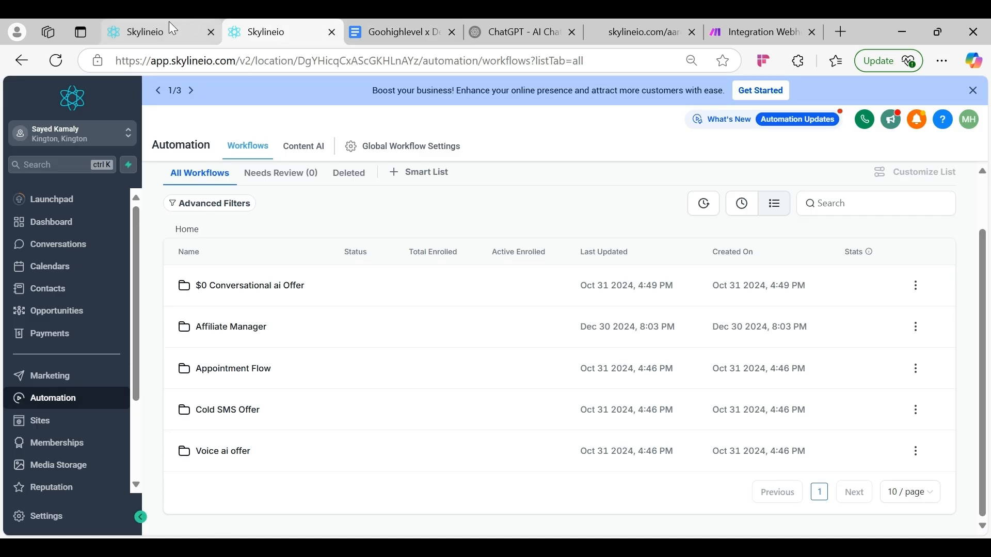
left_click_drag(170, 30, 284, 41)
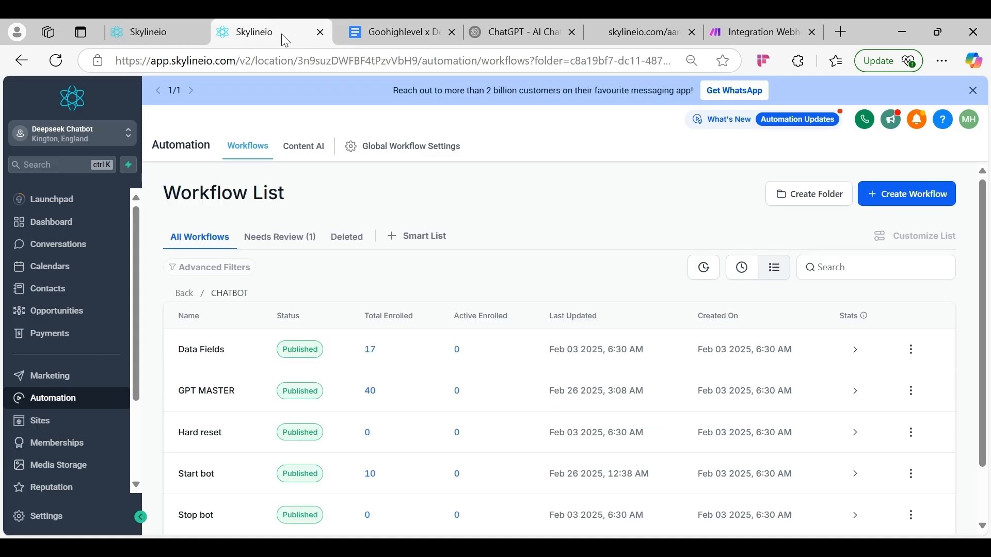
left_click(88, 527)
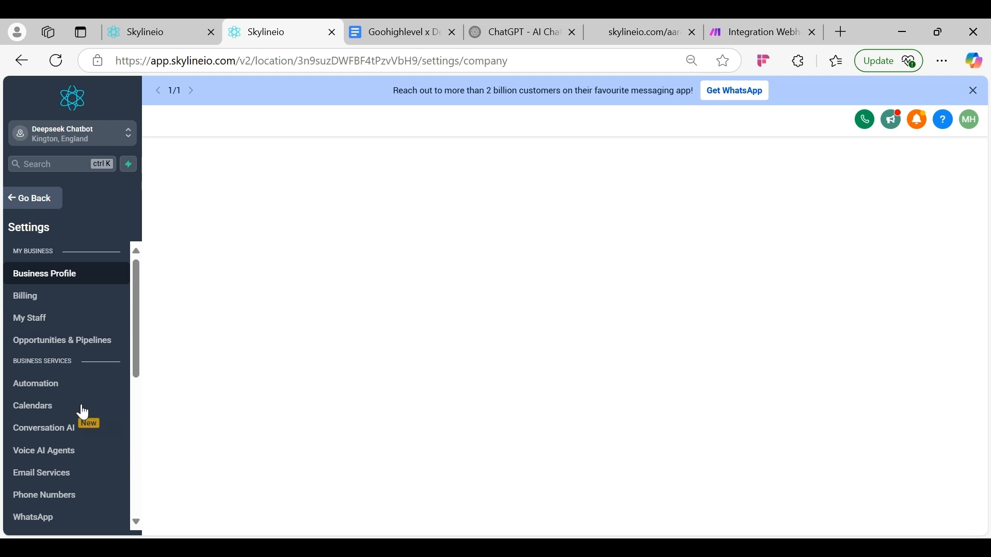
scroll(79, 413, "down", 1)
scroll(79, 406, "down", 3)
left_click(67, 423)
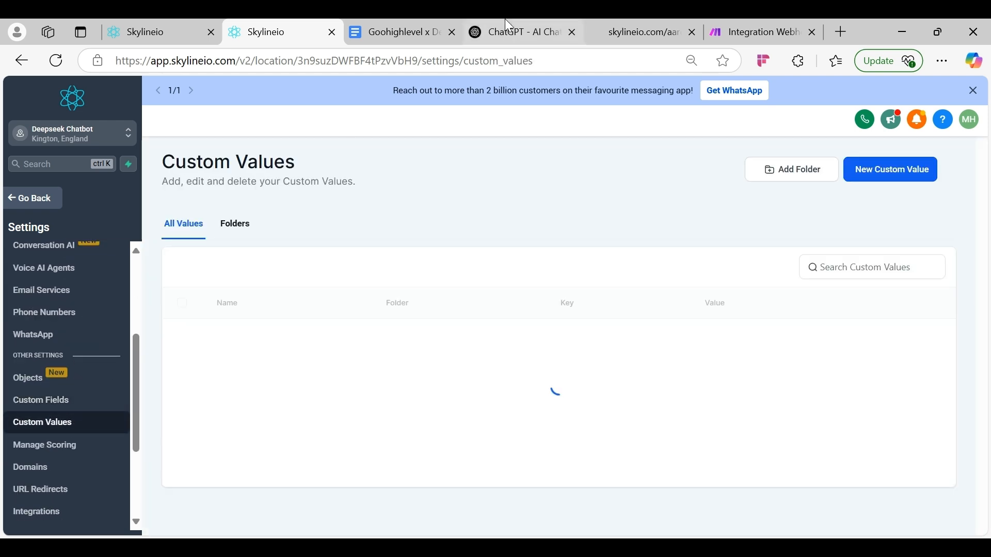
- Review the checklist's custom values and automations items, and read the GPT Message custom value in the Skylineio account
left_click(375, 23)
left_click_drag(392, 276, 477, 323)
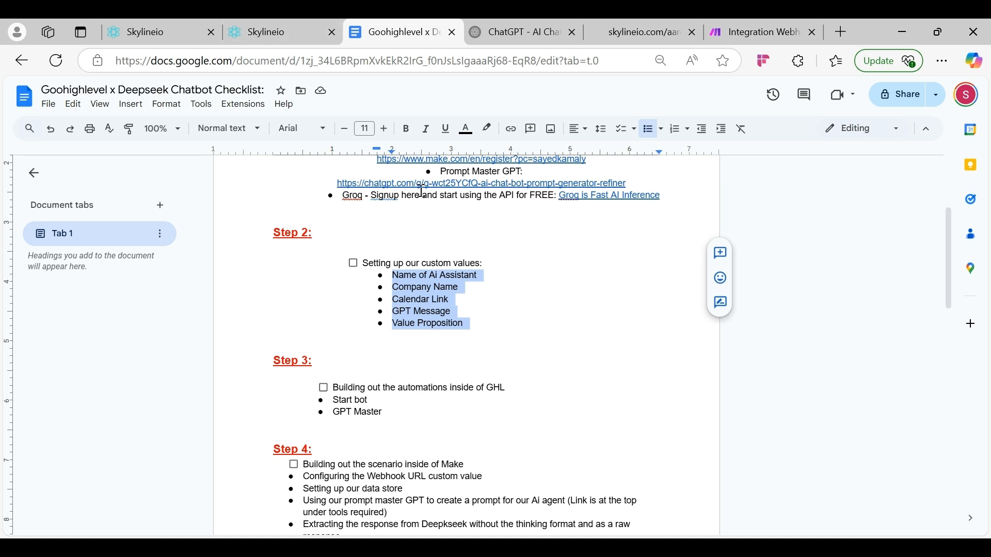
left_click(335, 388)
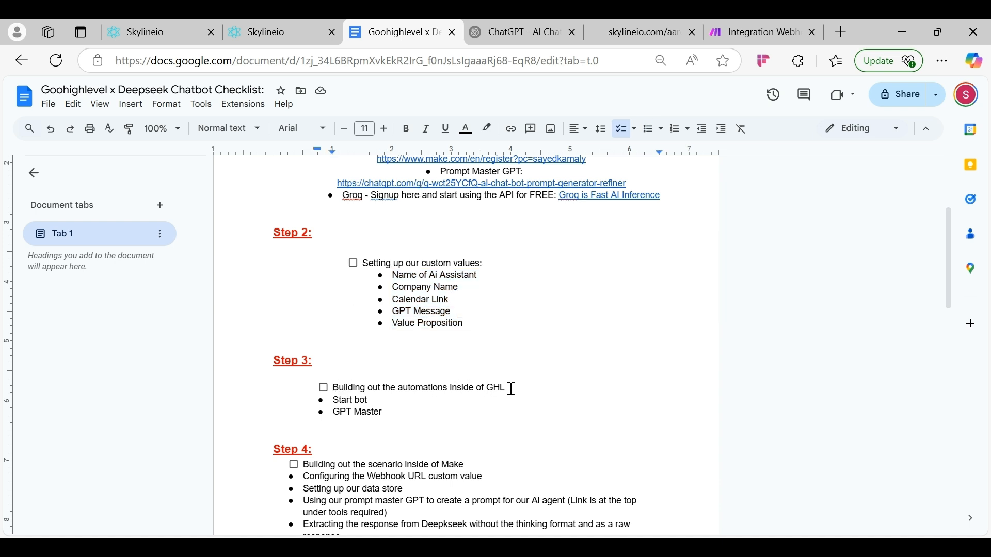
left_click_drag(500, 388, 421, 395)
left_click(302, 21)
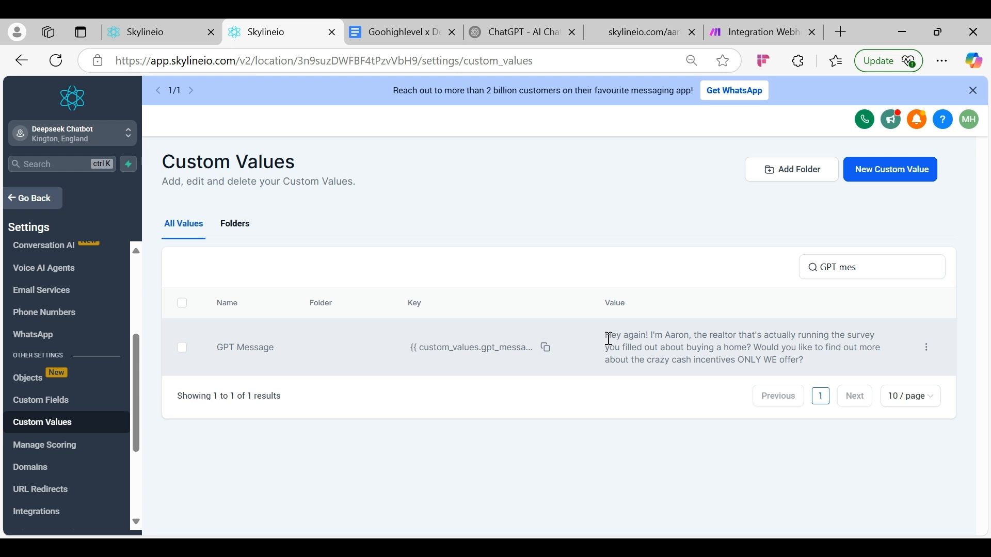
left_click_drag(606, 335, 824, 371)
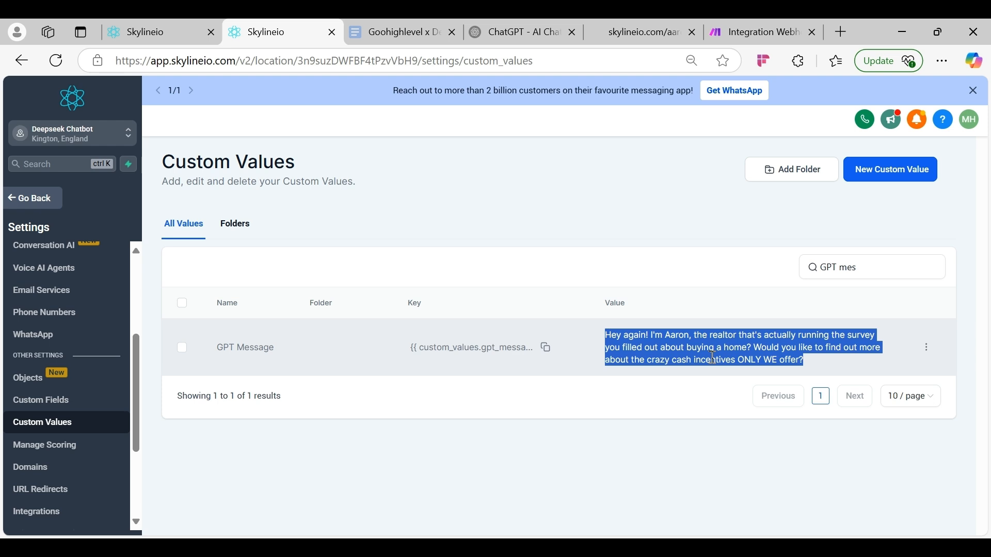
- Return to the checklist and review Step 3 on building the Start bot and GPT Master automations inside GHL
key("ctrl+Tab")
scroll(327, 336, "down", 2)
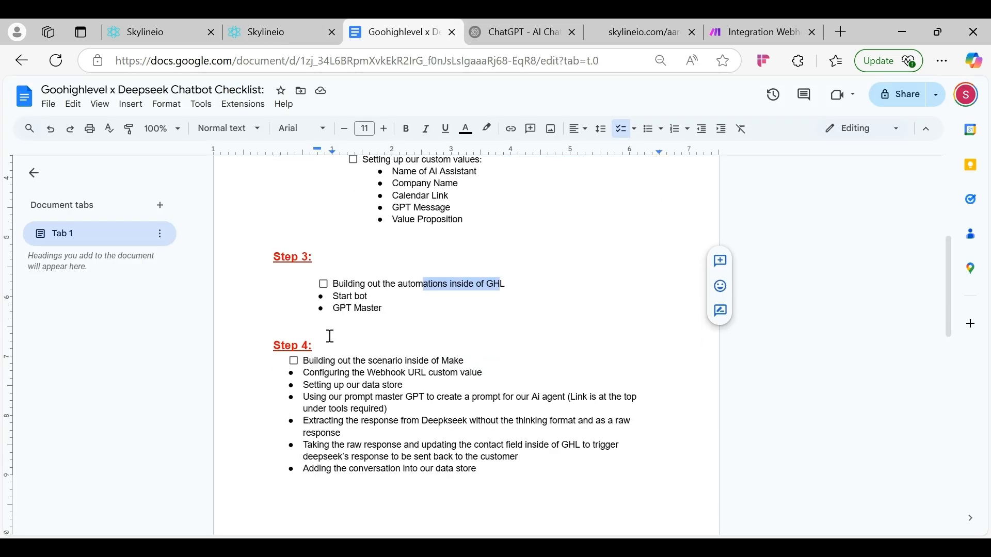
left_click_drag(333, 283, 522, 320)
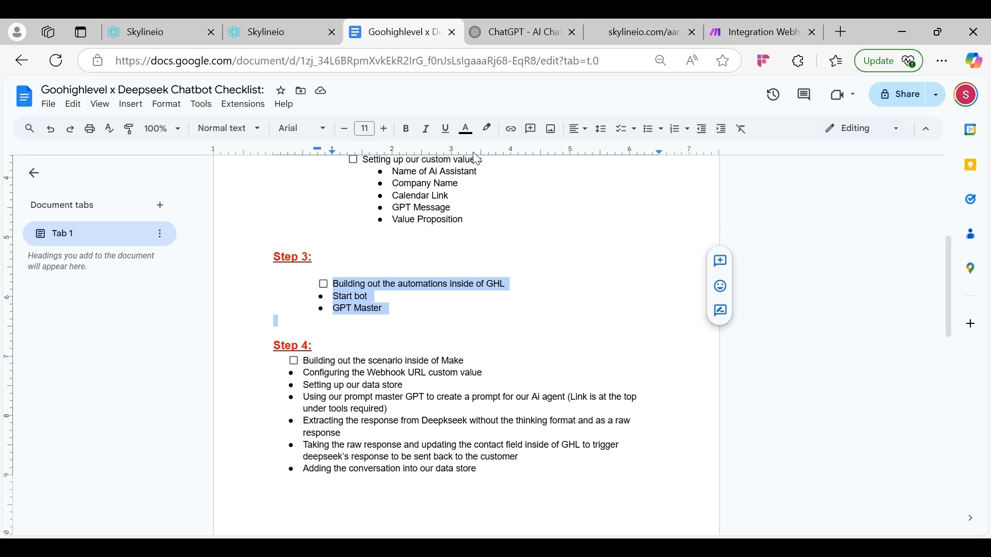
- Inspect the Survey Submitted trigger of the Start bot workflow in Skylineio
left_click(283, 23)
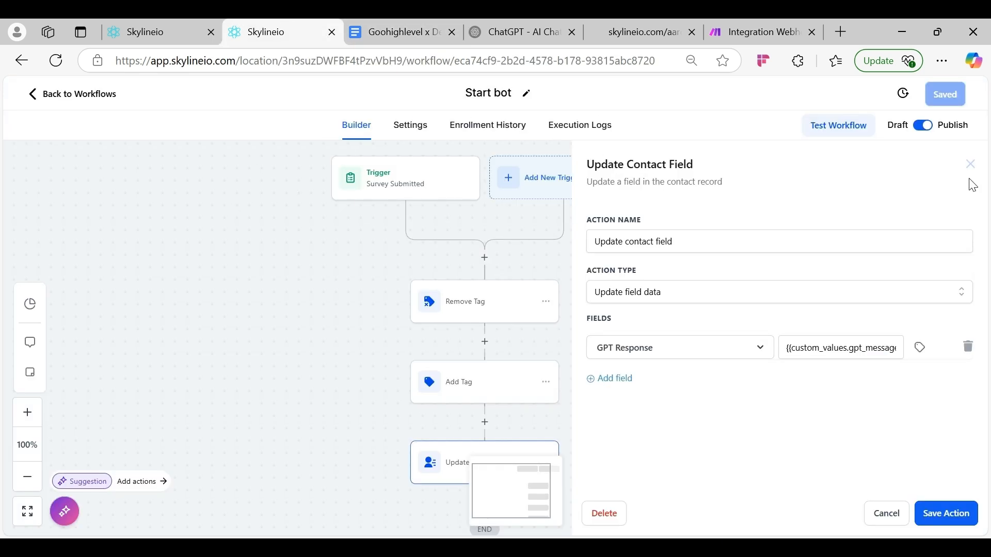
left_click(971, 164)
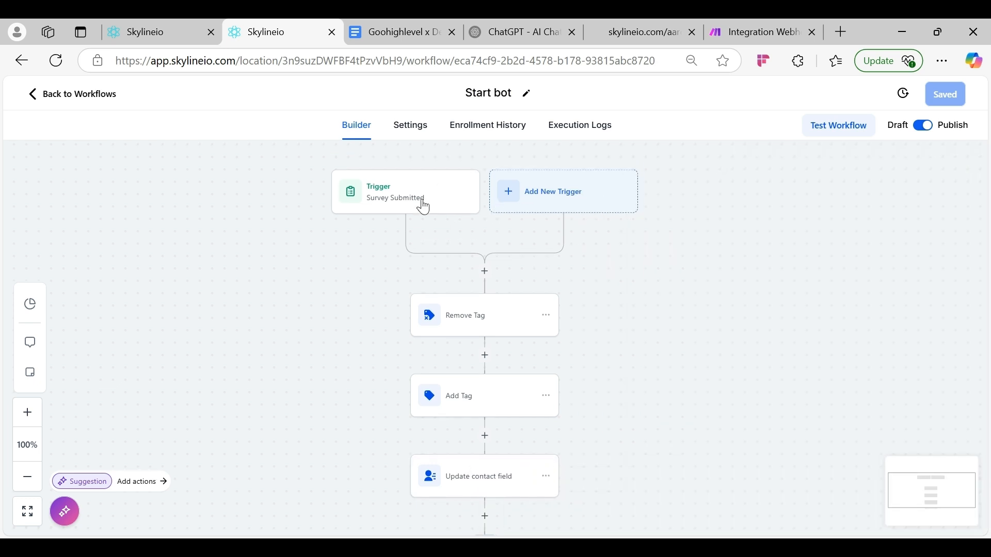
left_click(423, 204)
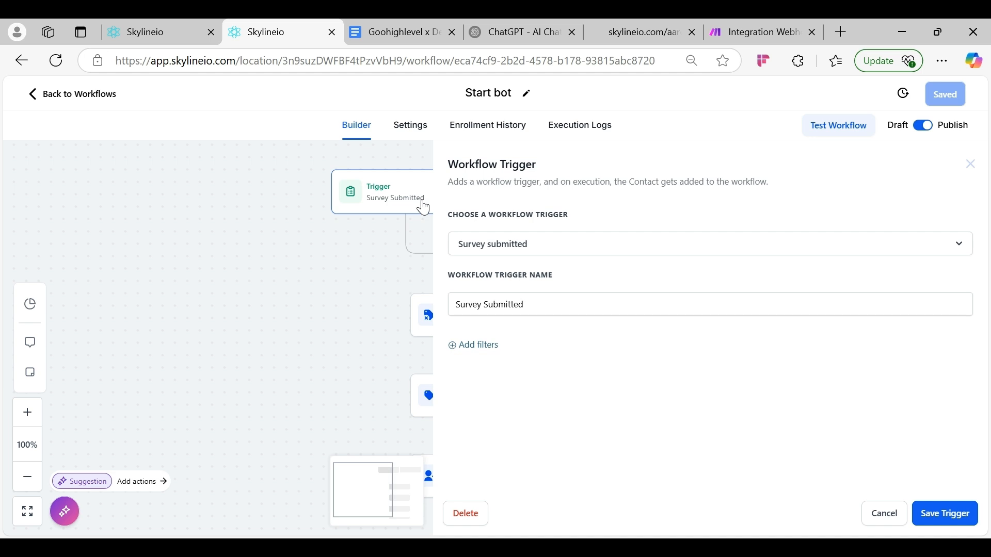
left_click(885, 514)
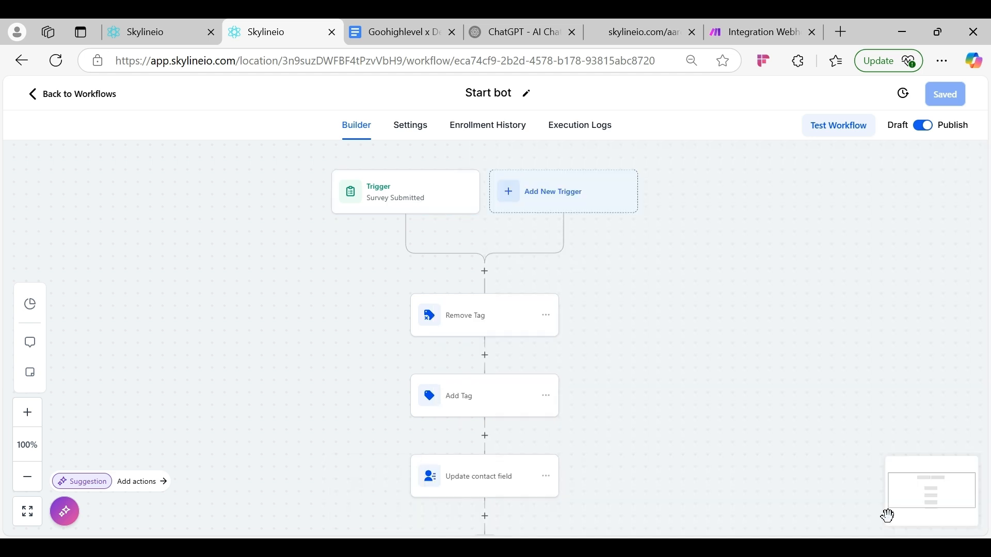
- Inspect which tags the Remove Tag and Add Tag actions use in the Start bot workflow
scroll(595, 325, "down", 1)
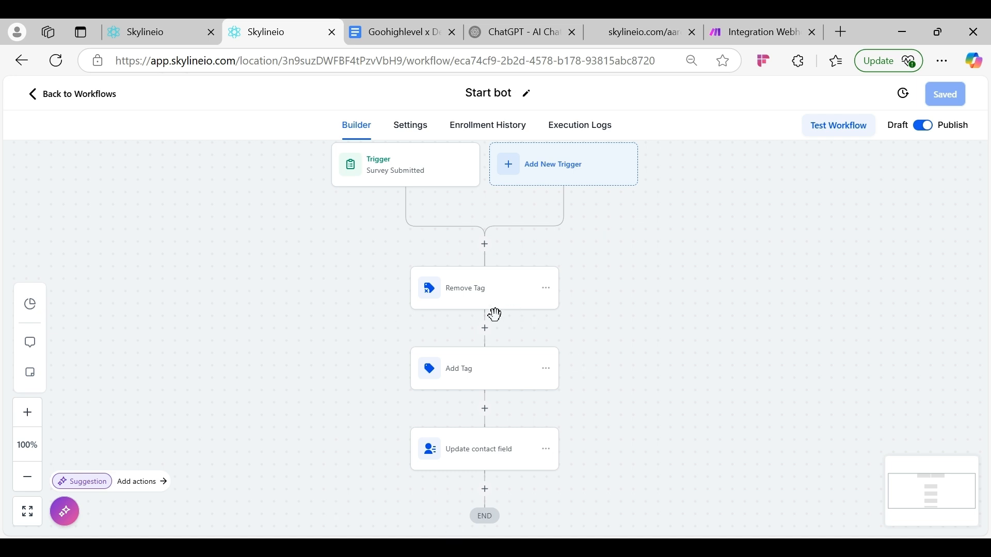
left_click(487, 305)
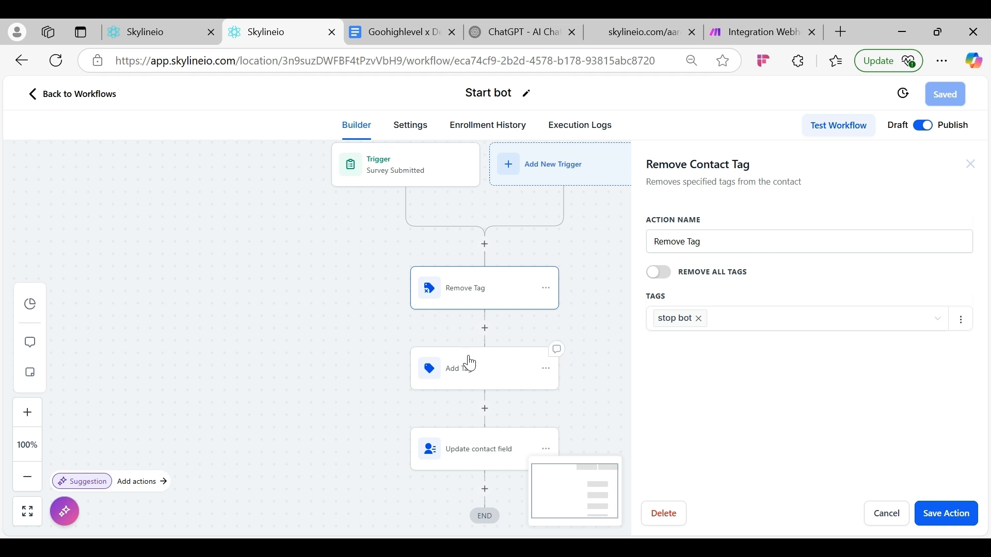
left_click(470, 363)
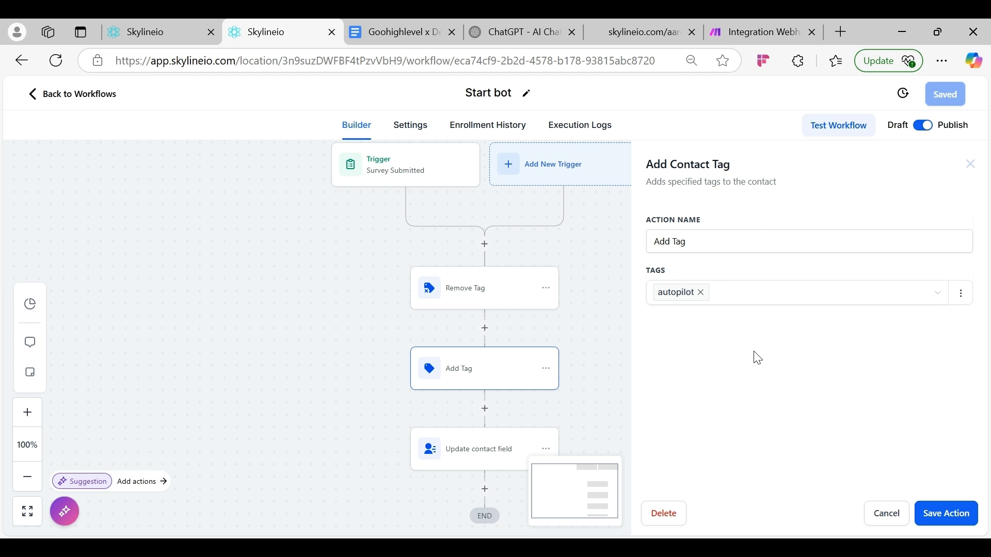
- Inspect the Update contact field action and the custom value assigned to its GPT Response field
left_click(506, 450)
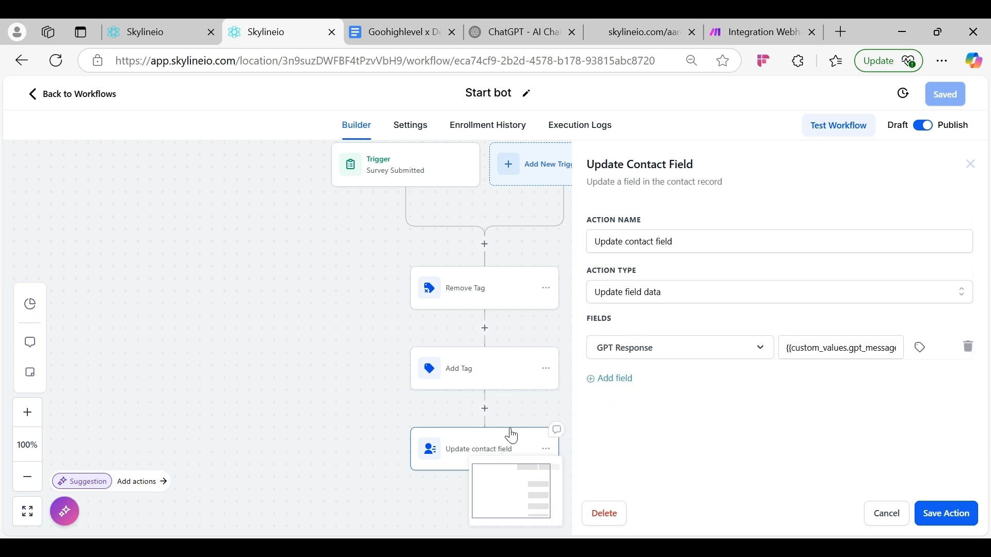
scroll(511, 435, "down", 1)
scroll(510, 431, "right", 1)
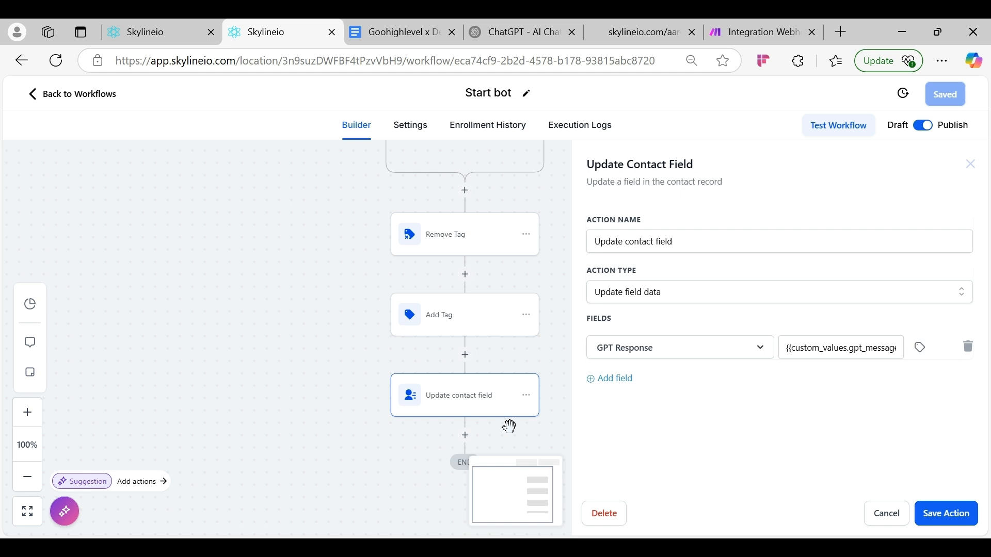
left_click(786, 349)
left_click_drag(786, 349, 909, 347)
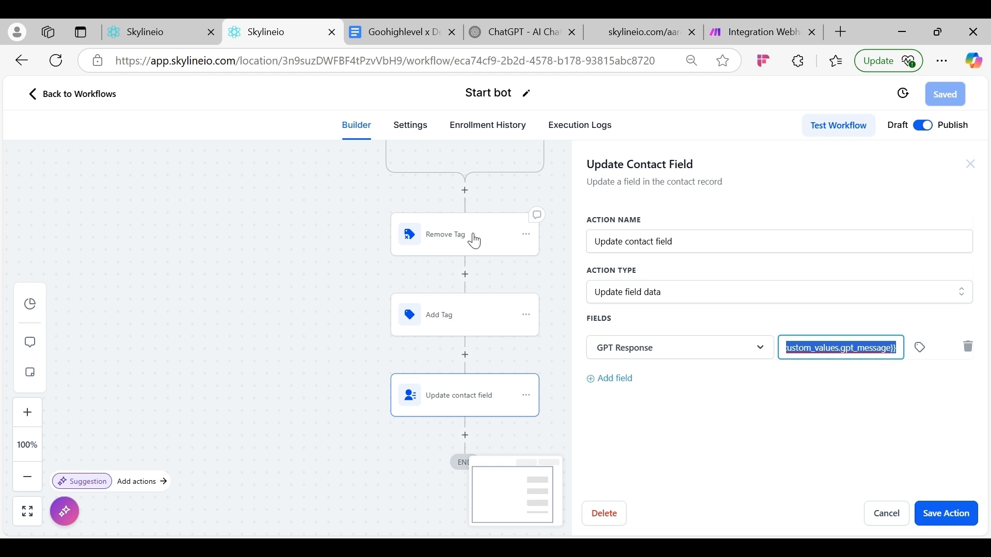
left_click(802, 353)
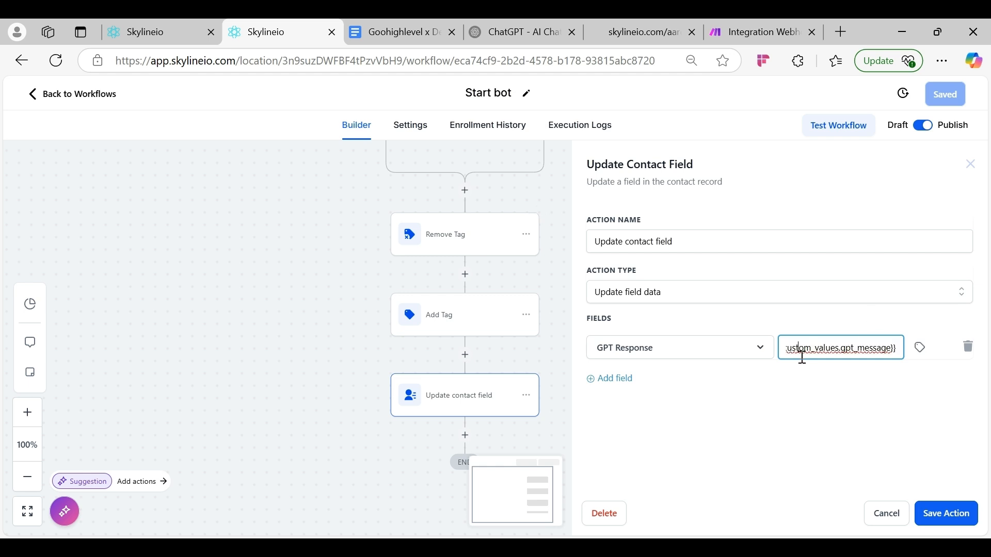
triple_click(797, 352)
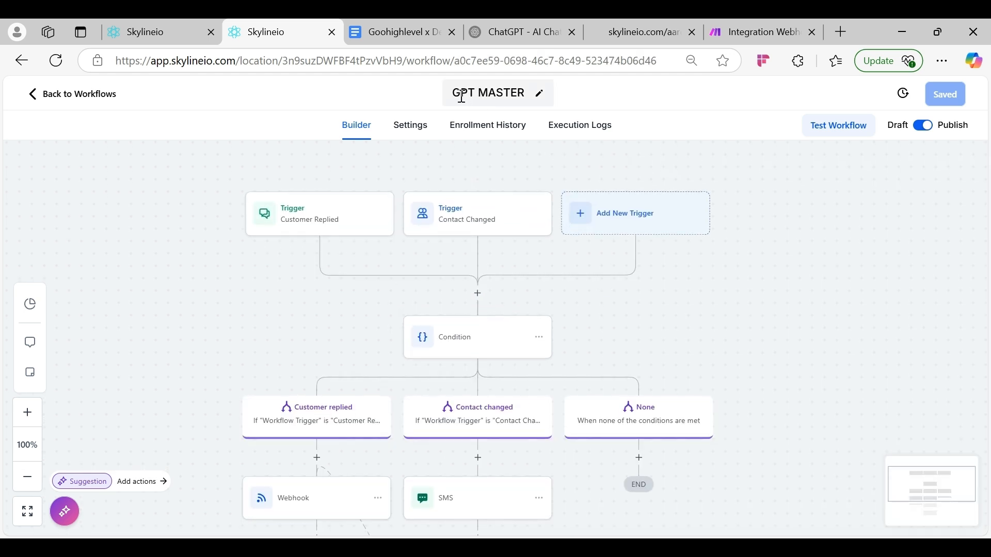
- Inspect the Contact Changed trigger of the GPT MASTER workflow and the filter it uses
left_click(454, 94)
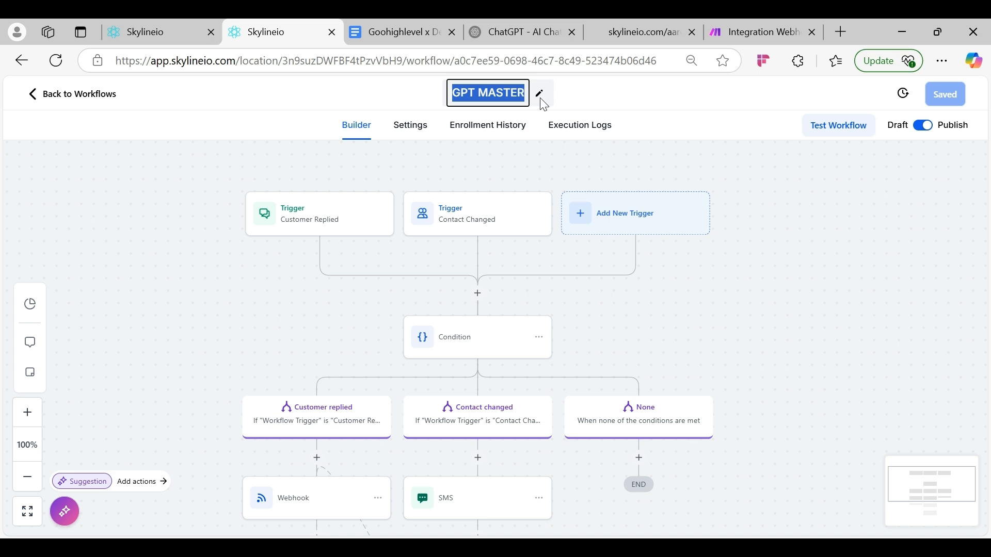
left_click(686, 353)
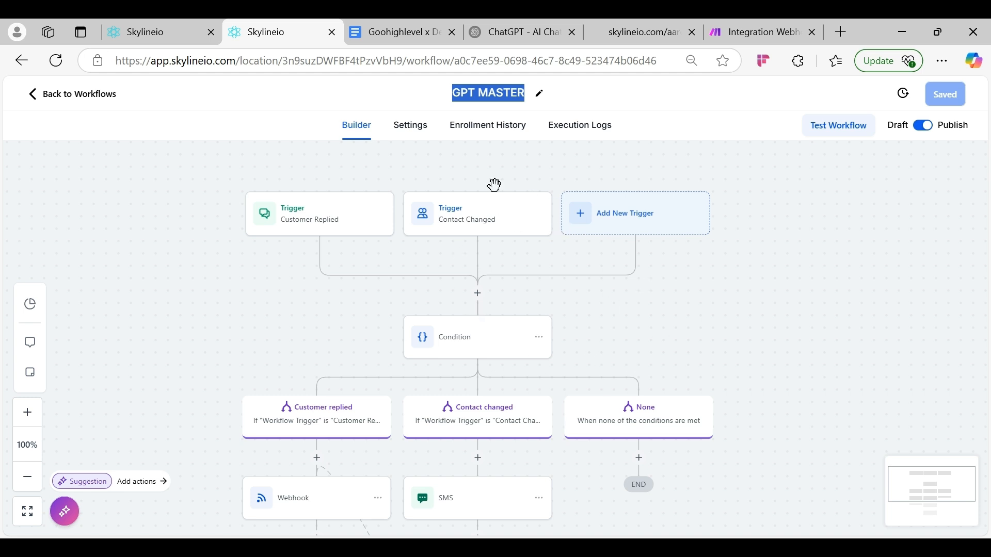
left_click(471, 234)
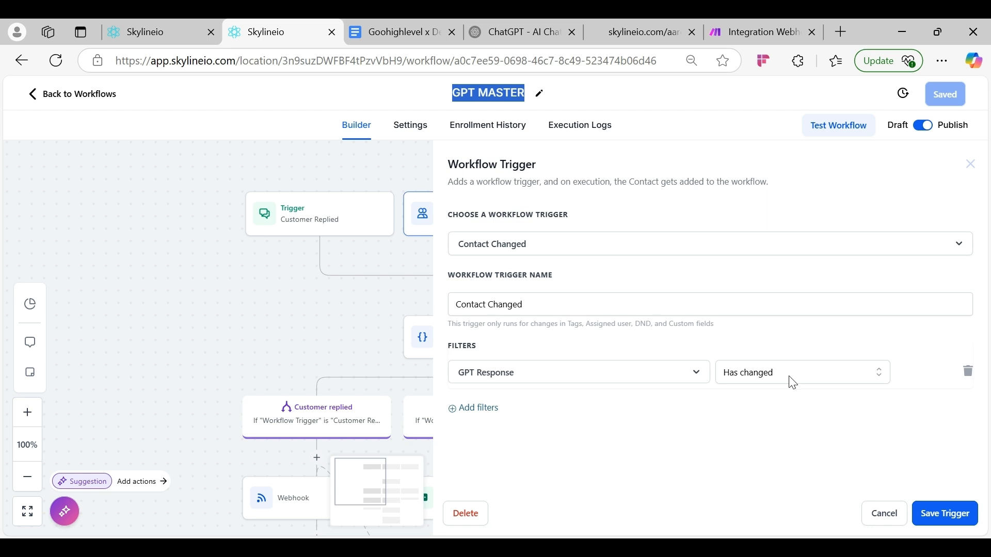
left_click(877, 516)
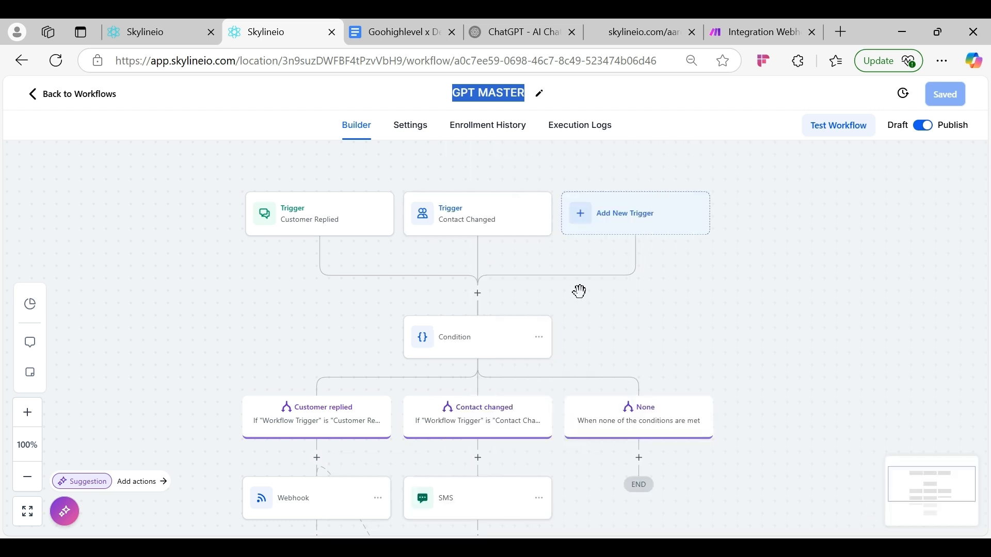
- Examine the Customer replied, Contact changed and None branches under the Condition and the actions each one contains
scroll(577, 289, "down", 2)
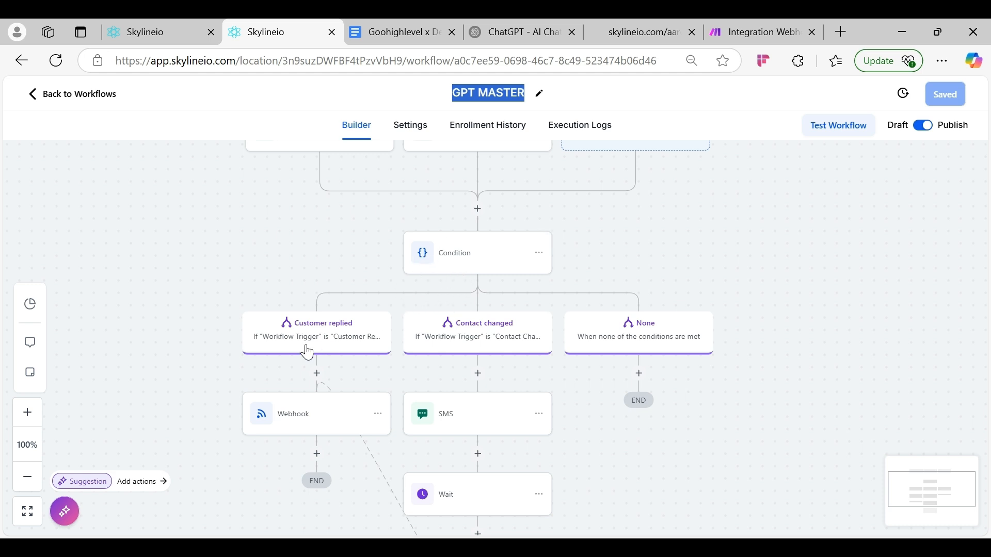
scroll(312, 265, "up", 2)
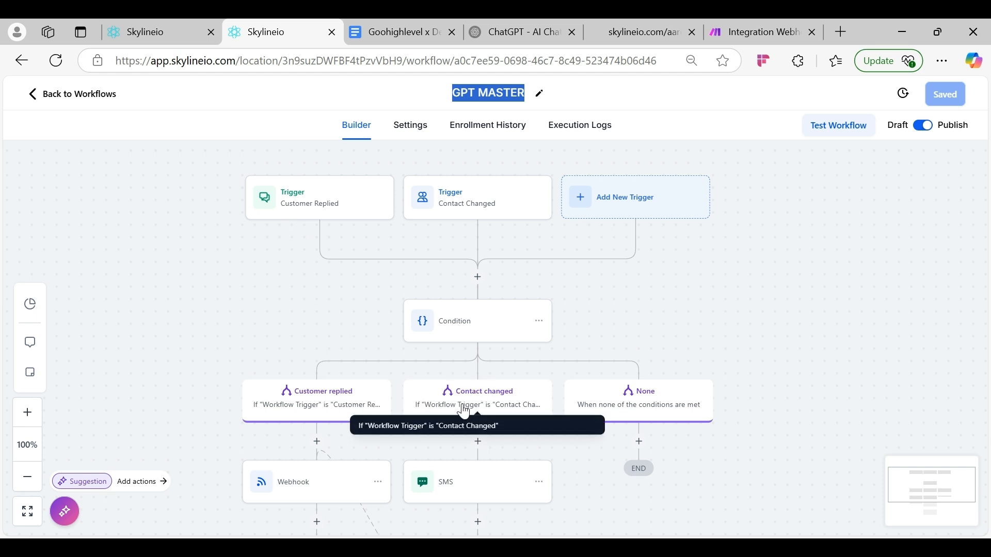
scroll(461, 402, "down", 1)
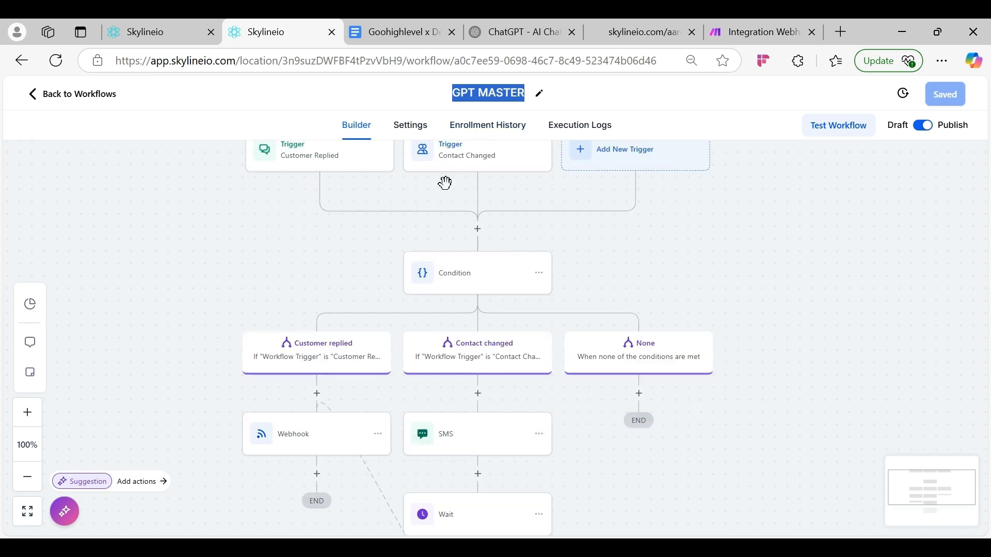
scroll(498, 309, "down", 1)
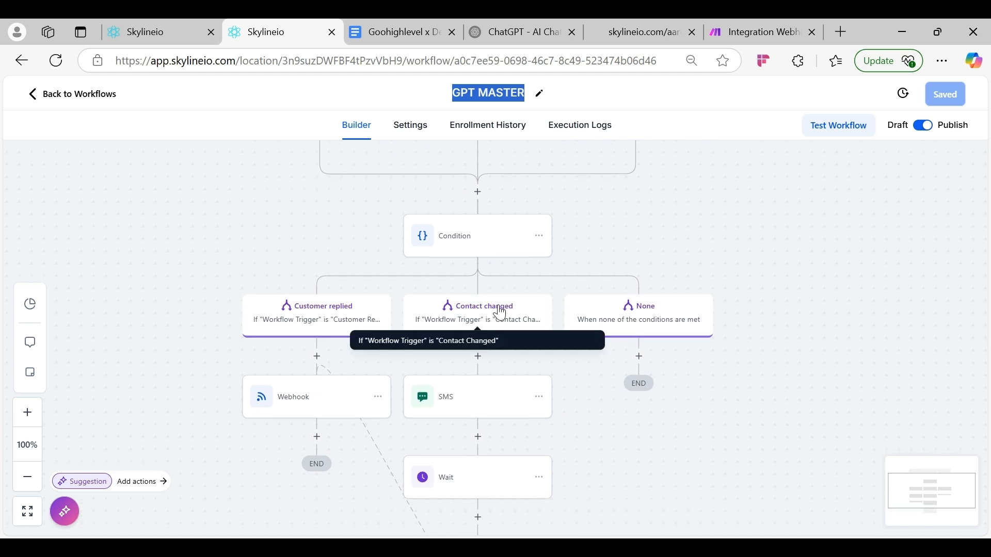
scroll(475, 320, "down", 1)
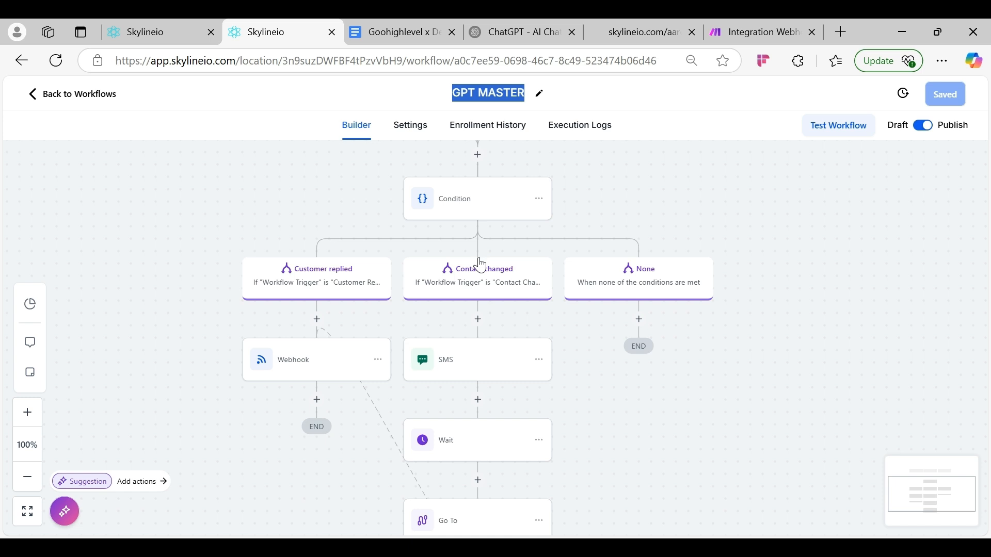
scroll(480, 265, "down", 1)
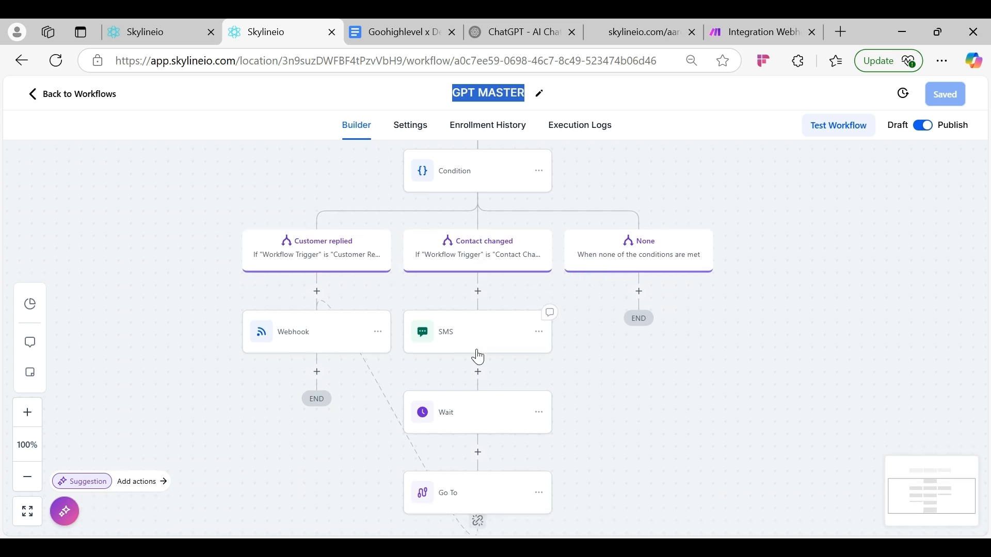
- Inspect the SMS action's message and the Wait action's reply and timeout settings in the Contact changed branch
left_click(478, 355)
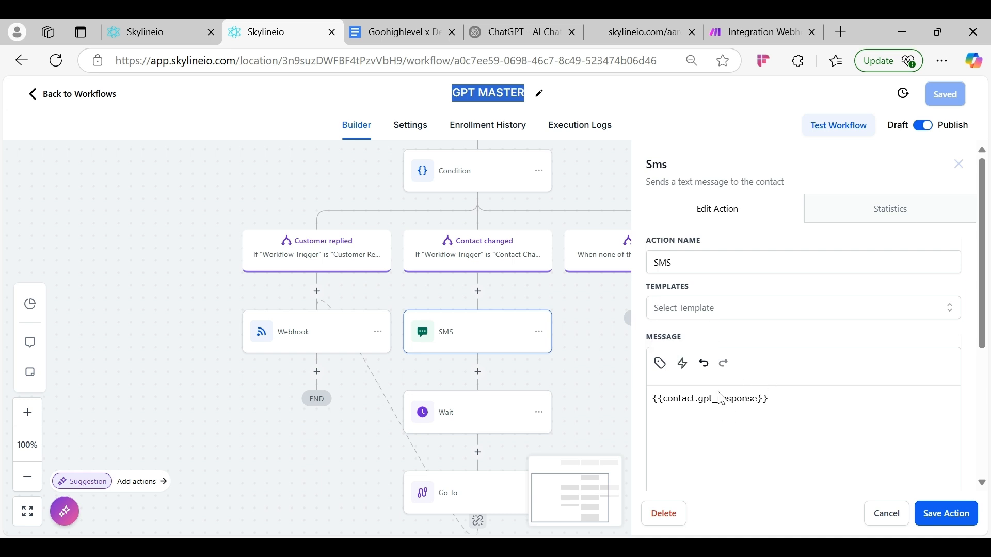
triple_click(726, 405)
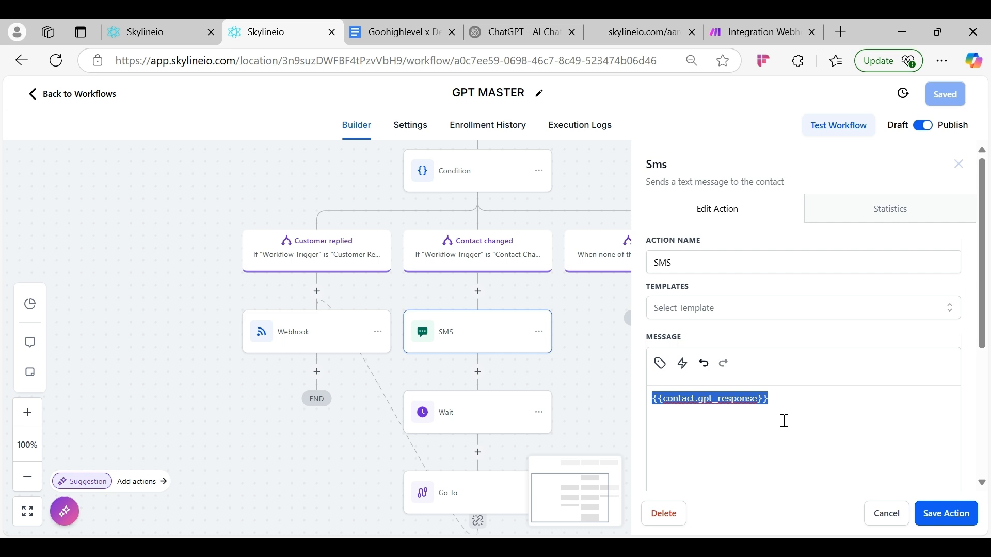
left_click(744, 403)
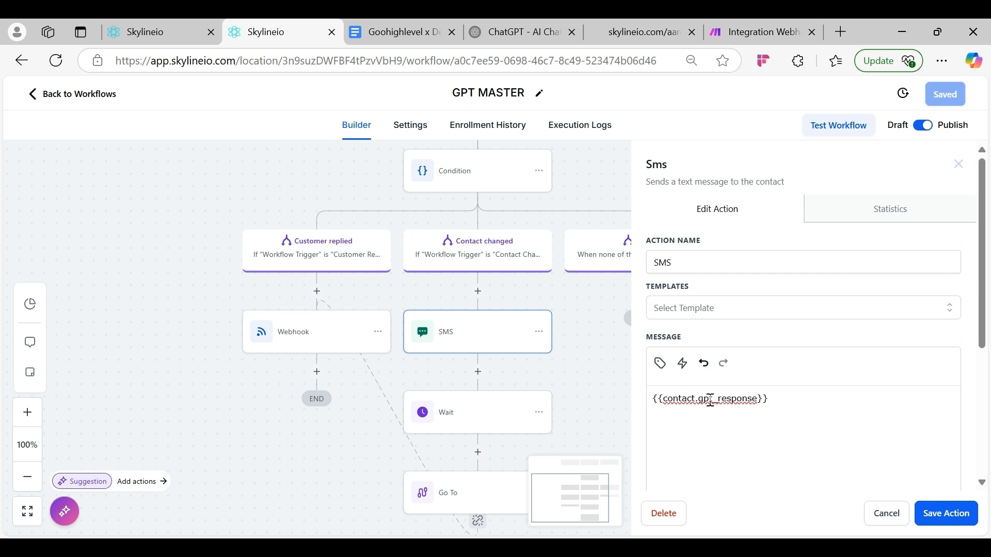
left_click_drag(773, 401, 651, 404)
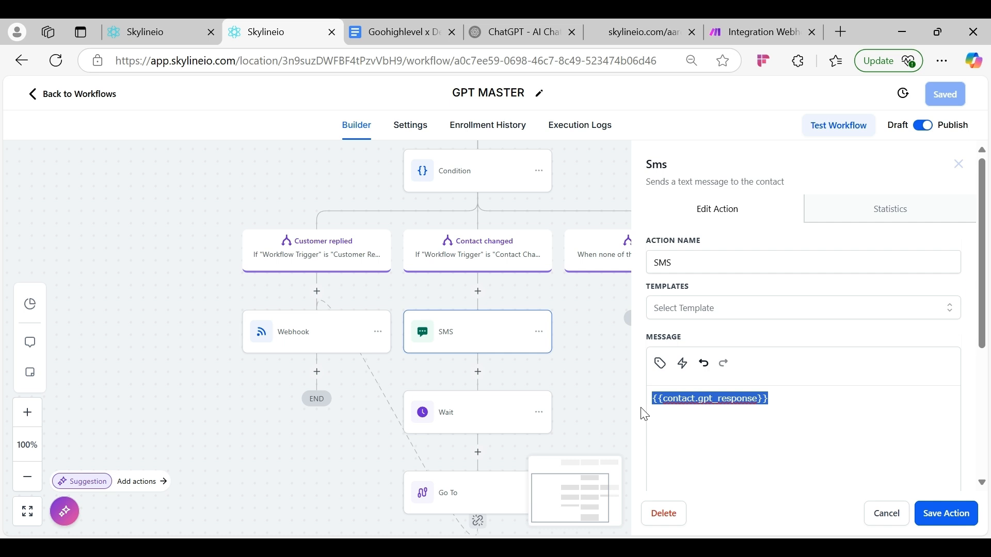
left_click(644, 414)
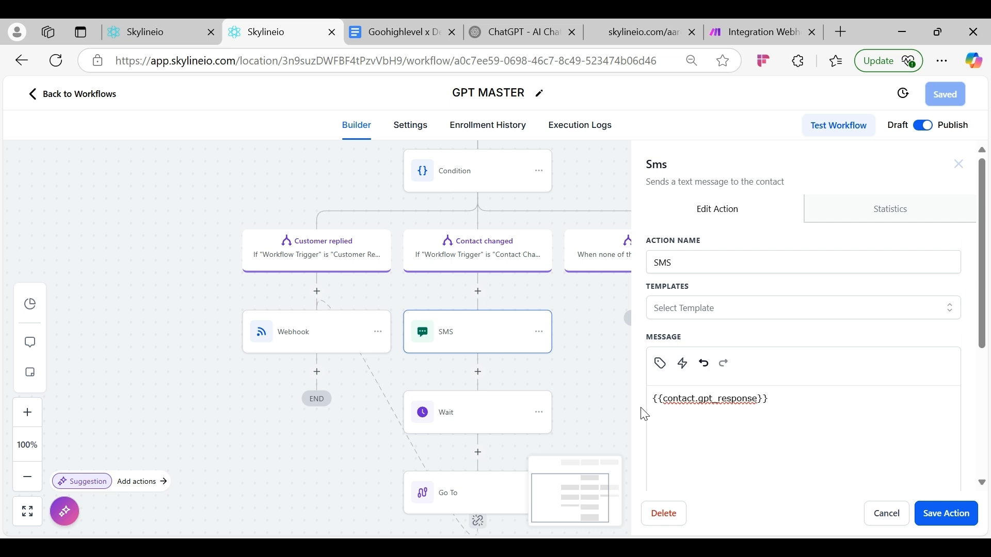
scroll(483, 275, "up", 2)
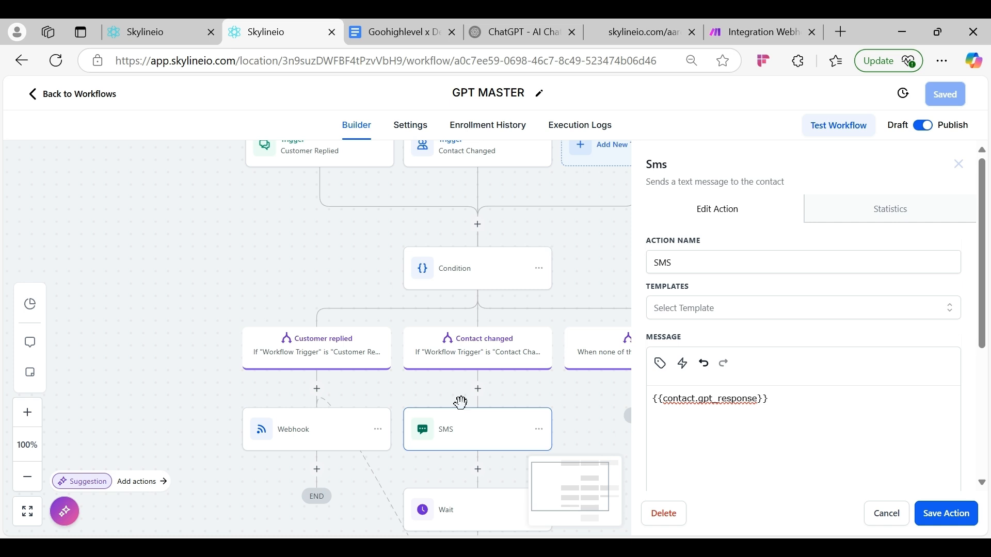
scroll(505, 425, "down", 1)
scroll(504, 422, "down", 2)
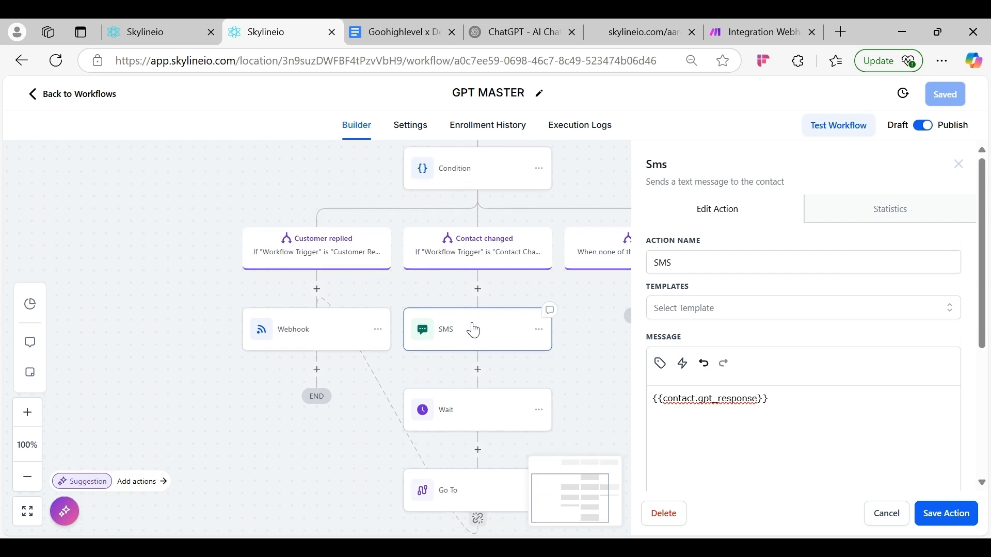
left_click(896, 520)
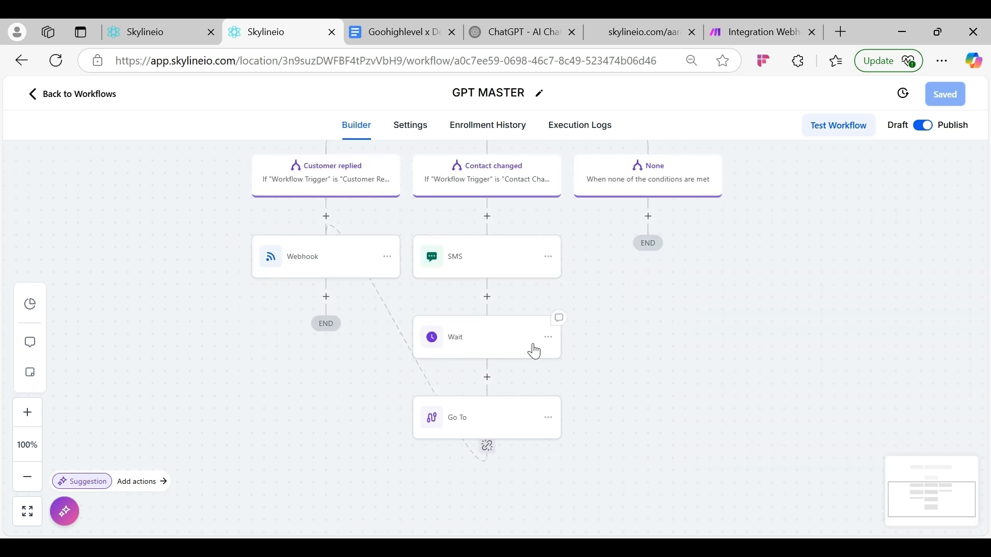
left_click(475, 347)
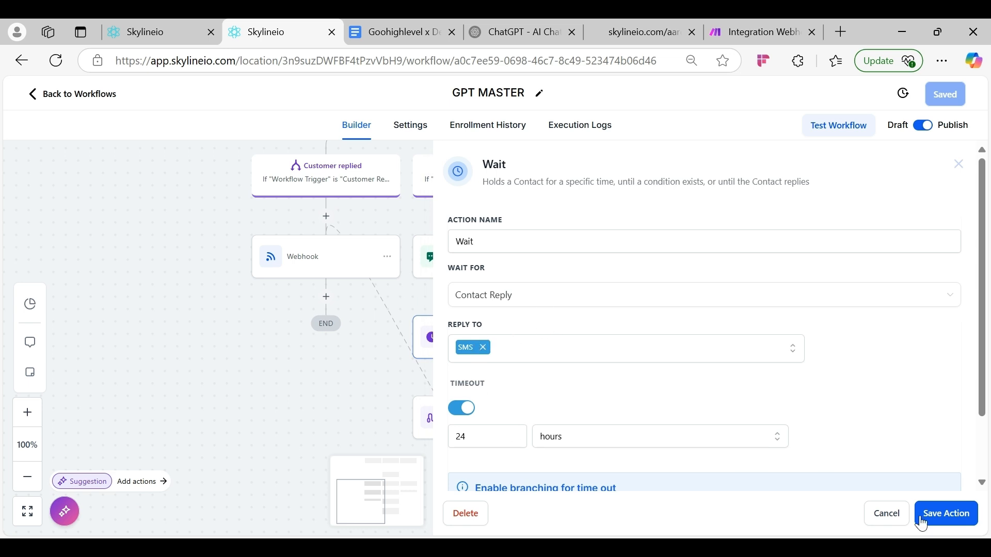
left_click(888, 514)
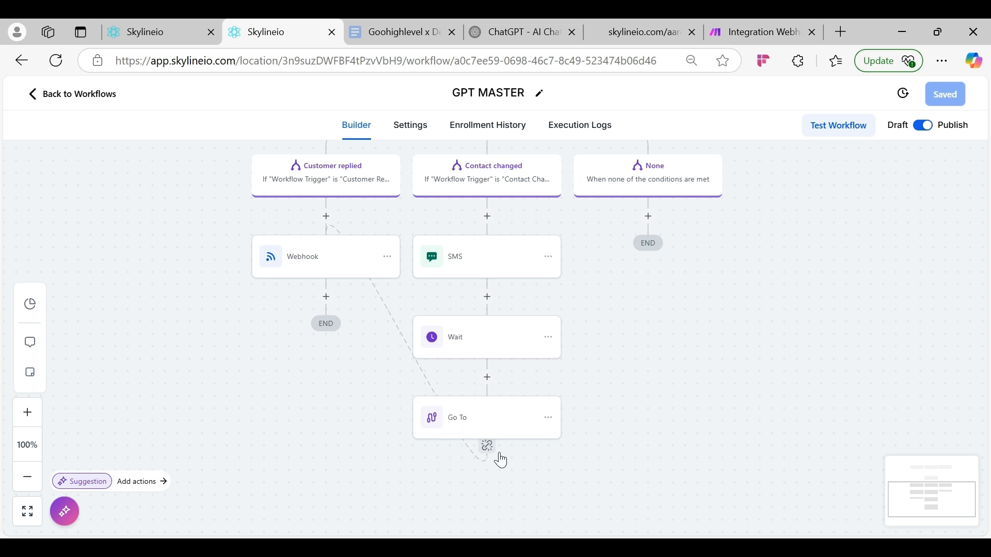
- Inspect the method, URL and custom data of the Webhook action in the Customer replied branch
left_click(326, 249)
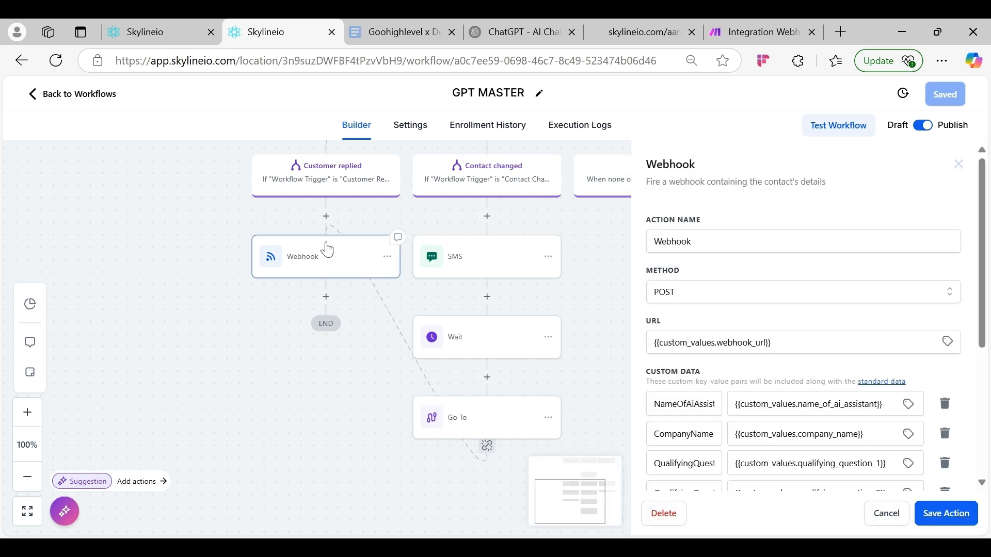
scroll(795, 379, "down", 3)
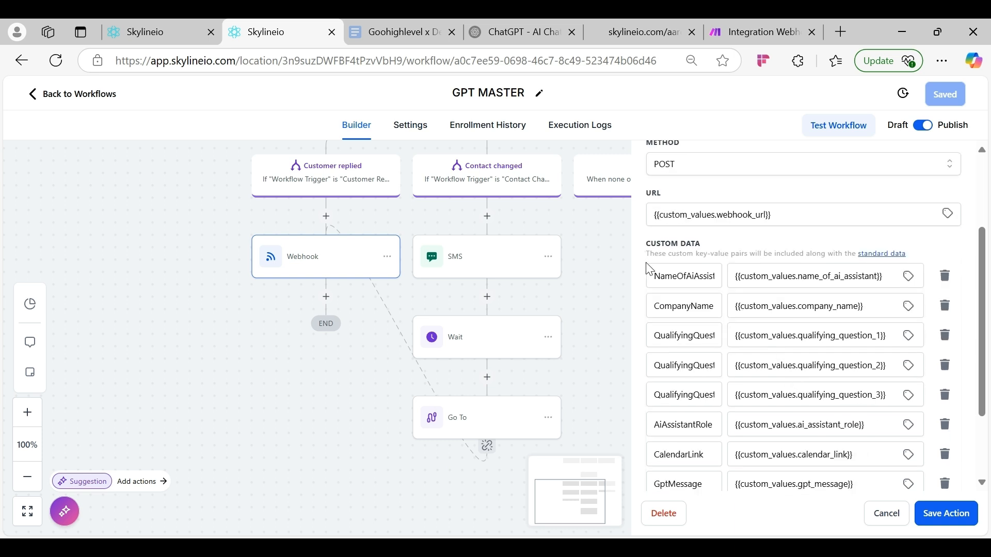
left_click_drag(653, 274, 723, 276)
scroll(728, 281, "down", 2)
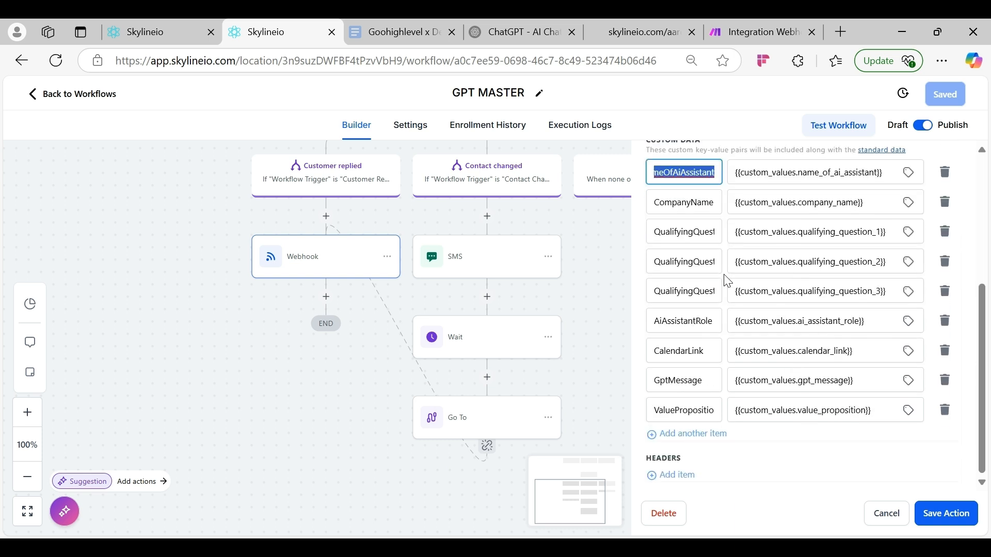
scroll(770, 342, "up", 5)
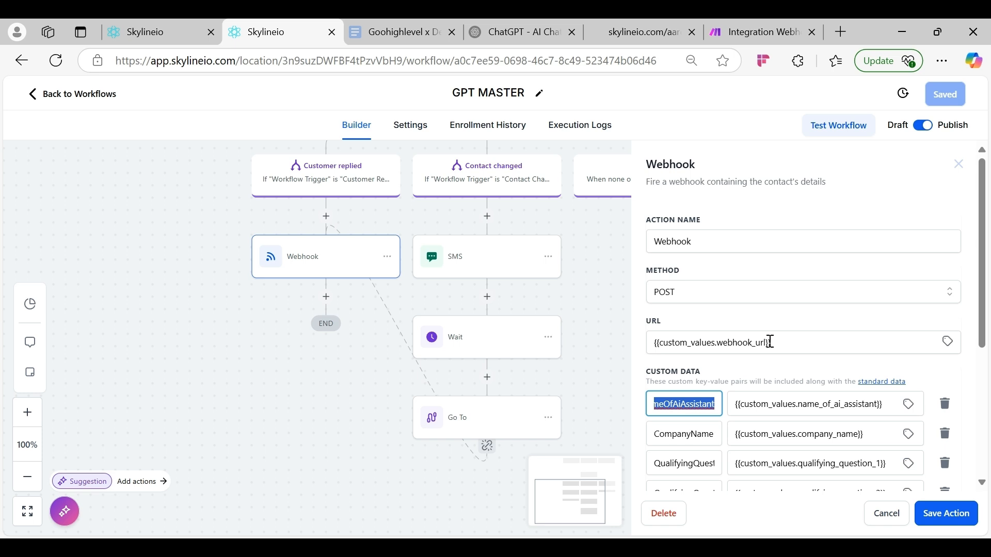
left_click(762, 371)
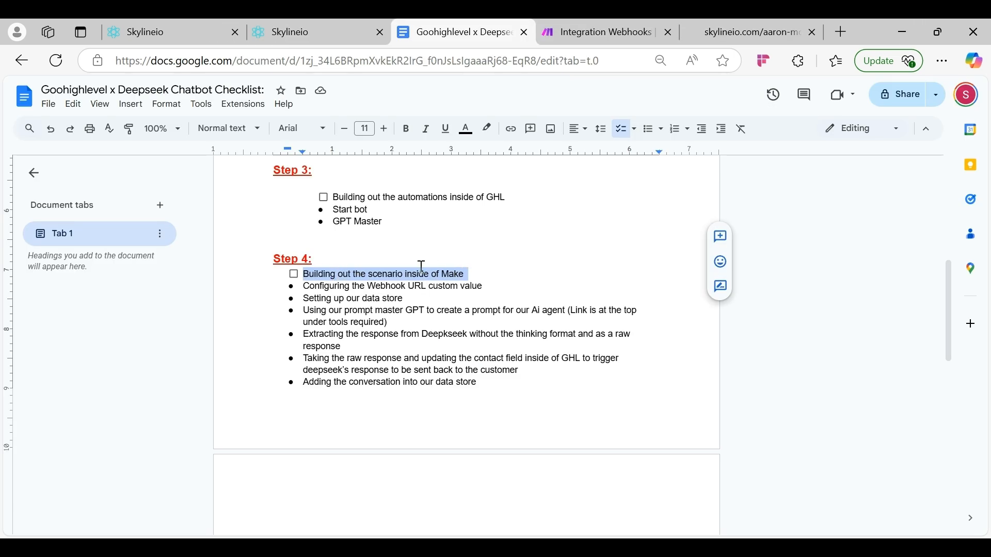
- Return to the GPT MASTER workflow in Skylineio and review the Webhook's custom data keys, from NameOfAiAssistant and CompanyName to GptMessage
left_click(293, 21)
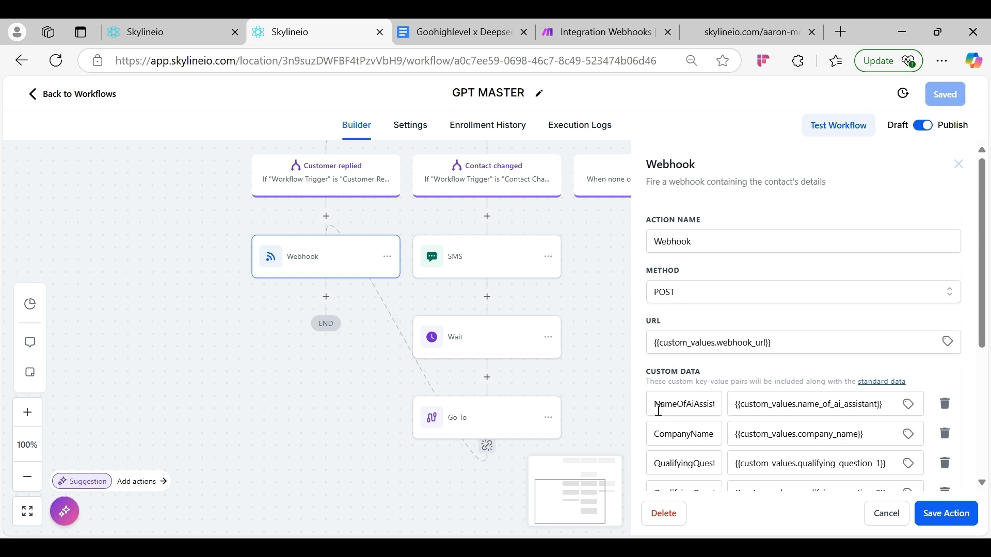
left_click_drag(652, 438, 727, 436)
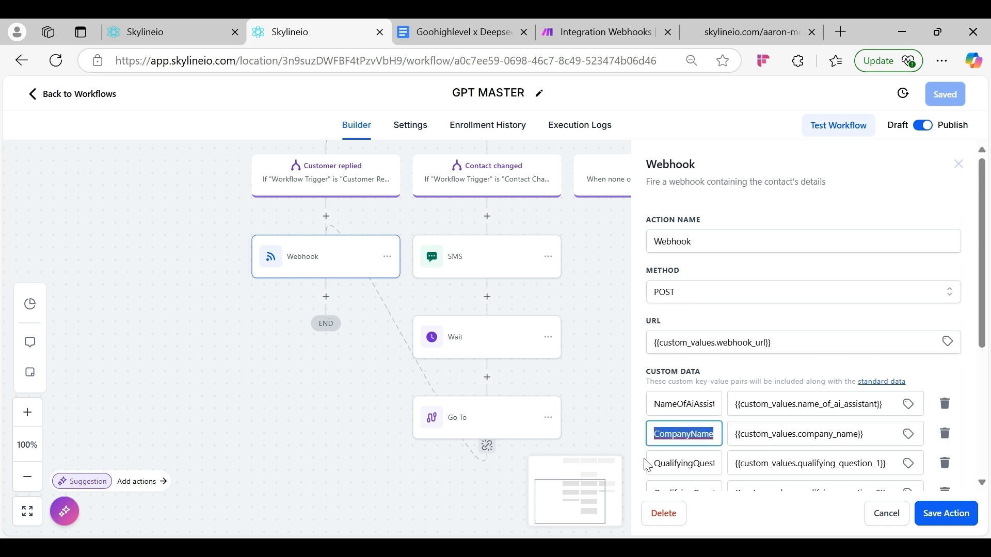
left_click_drag(652, 404, 756, 405)
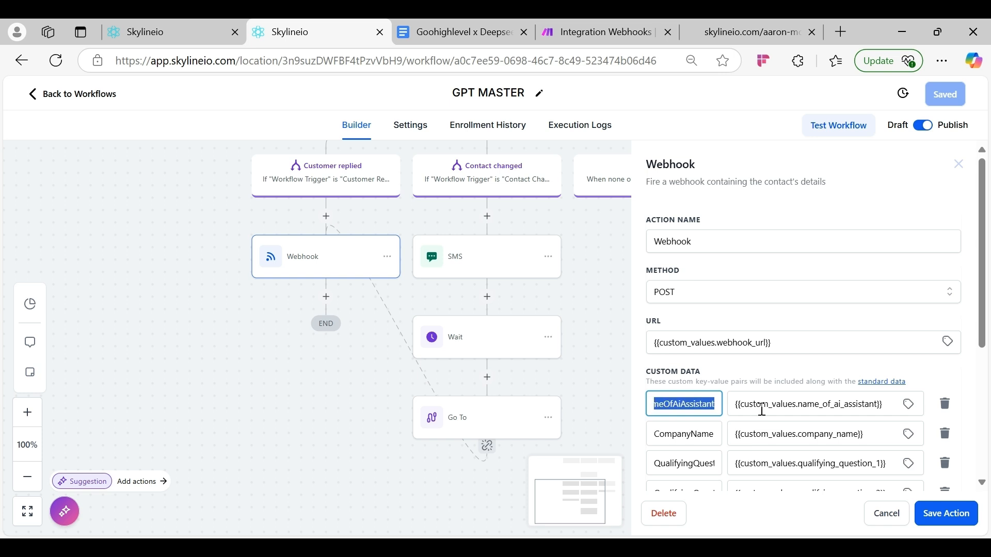
scroll(762, 410, "down", 5)
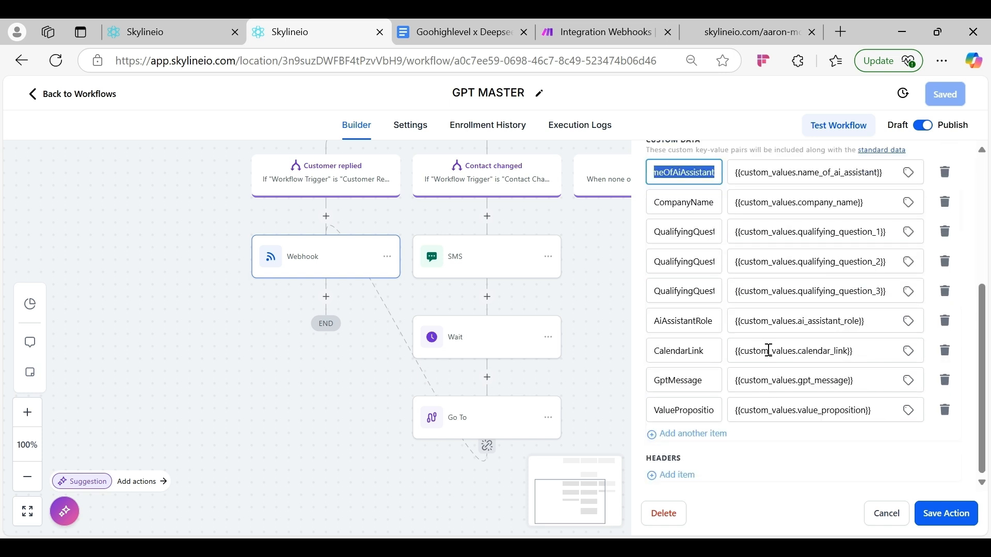
left_click_drag(698, 381, 649, 386)
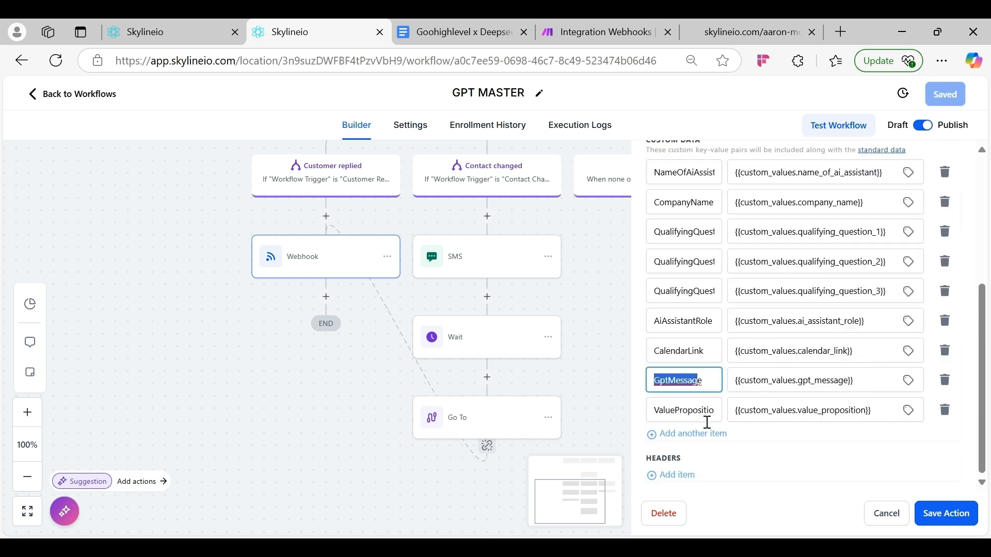
left_click(742, 465)
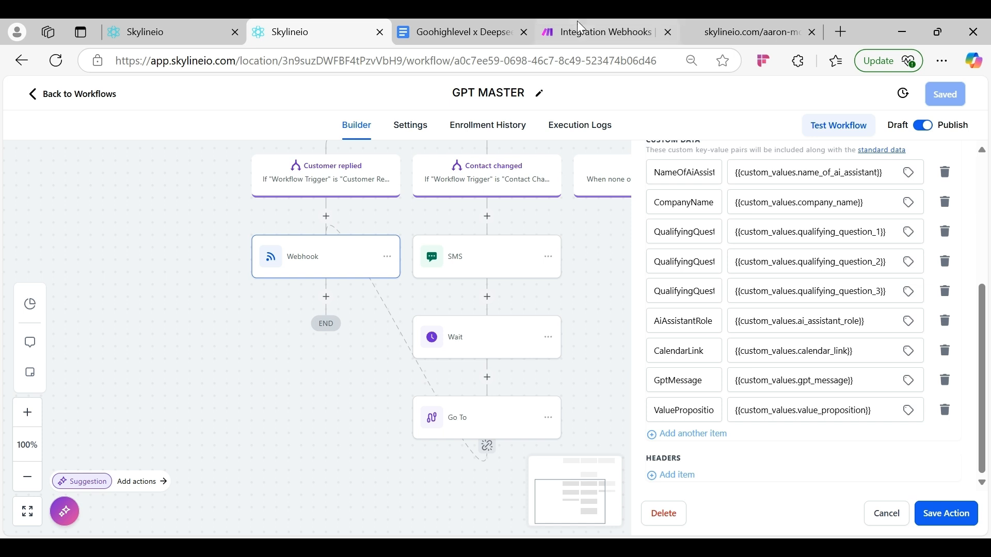
- Switch between the Integration Webhooks scenario in Make and the Skylineio Webhook action to relate its custom data to the custom webhook module
left_click(594, 32)
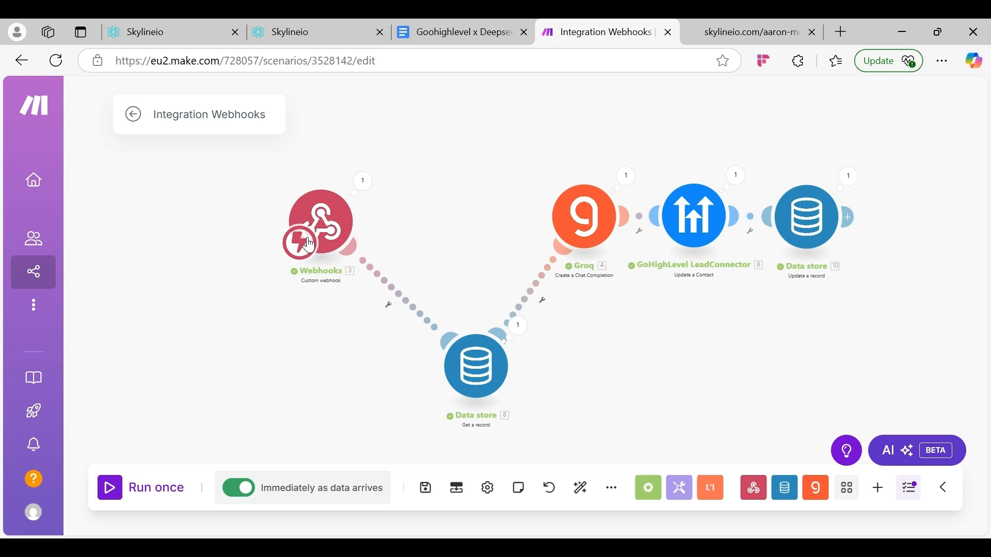
left_click(312, 23)
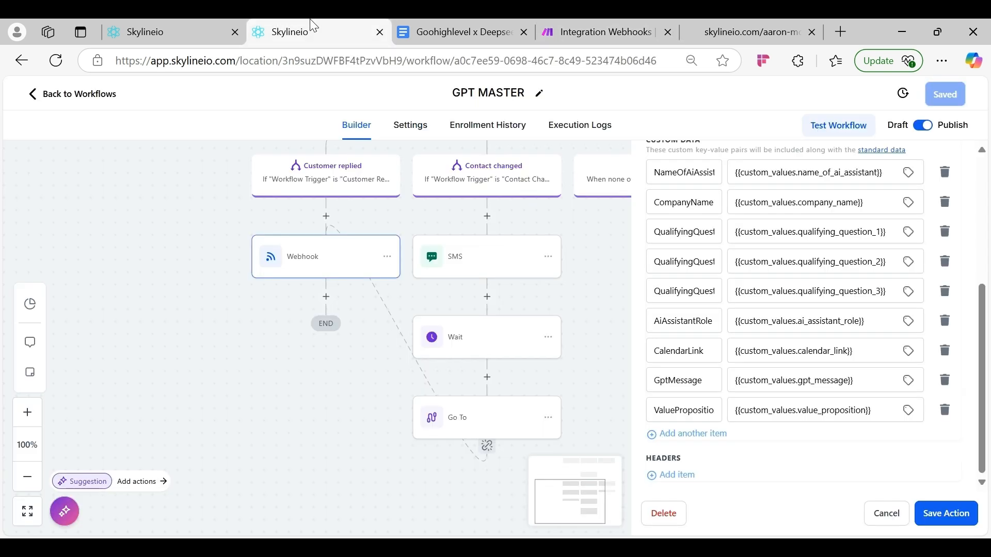
left_click(554, 23)
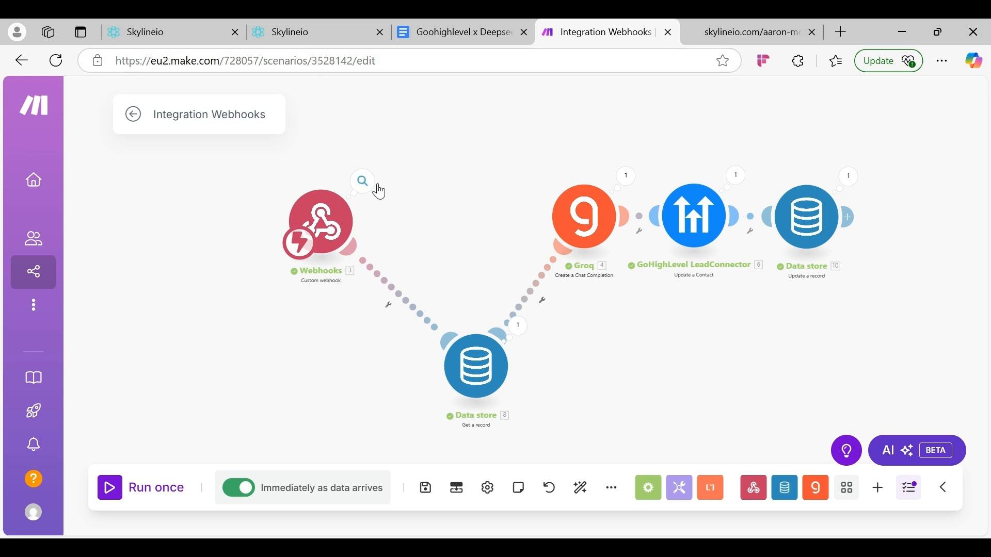
left_click(315, 27)
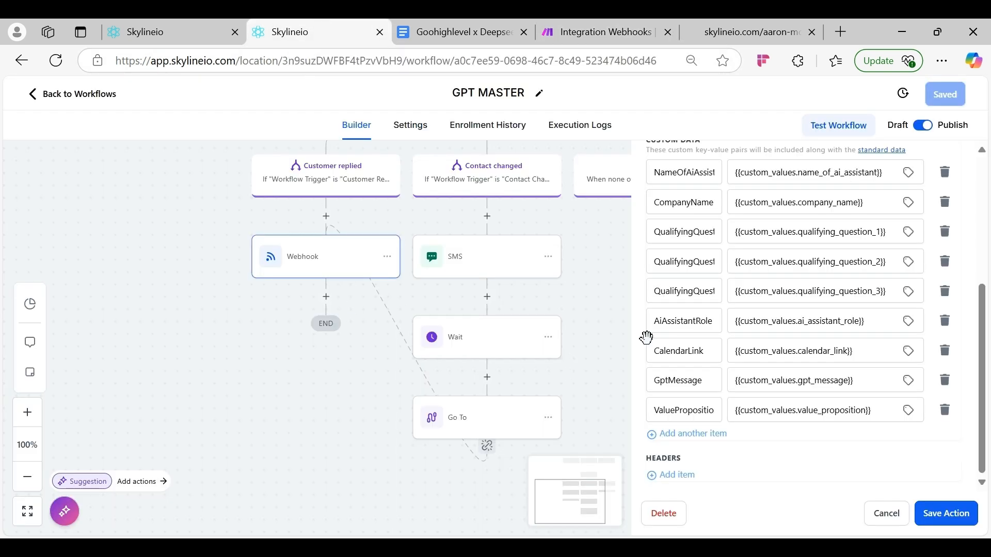
- Recheck the Webhook action's method and URL, and switch to the Integration Webhooks scenario in Make to look over its module chain
scroll(816, 318, "up", 5)
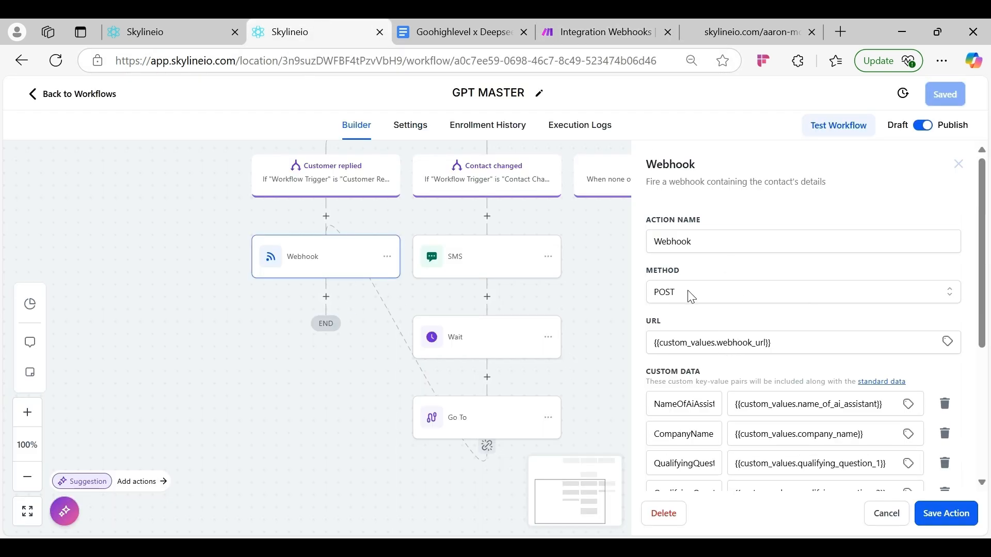
left_click(627, 22)
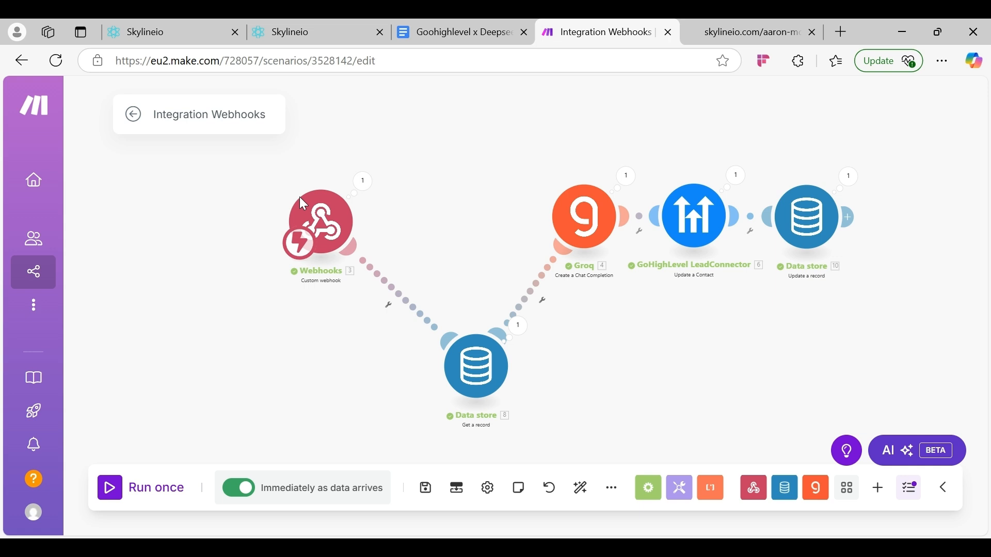
scroll(521, 329, "down", 1)
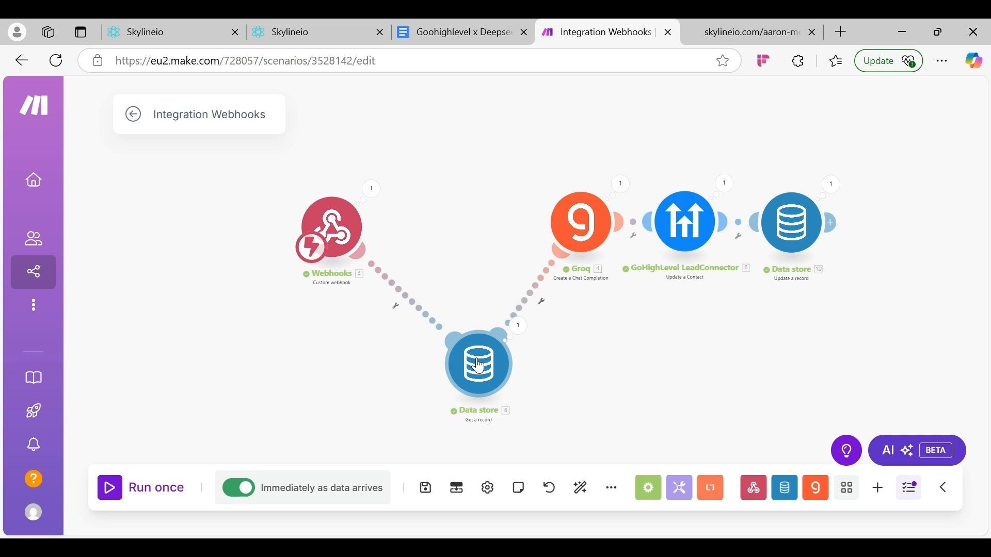
- Open the Groq chat completion module and inspect its connection, model and the role of the first message
left_click(582, 223)
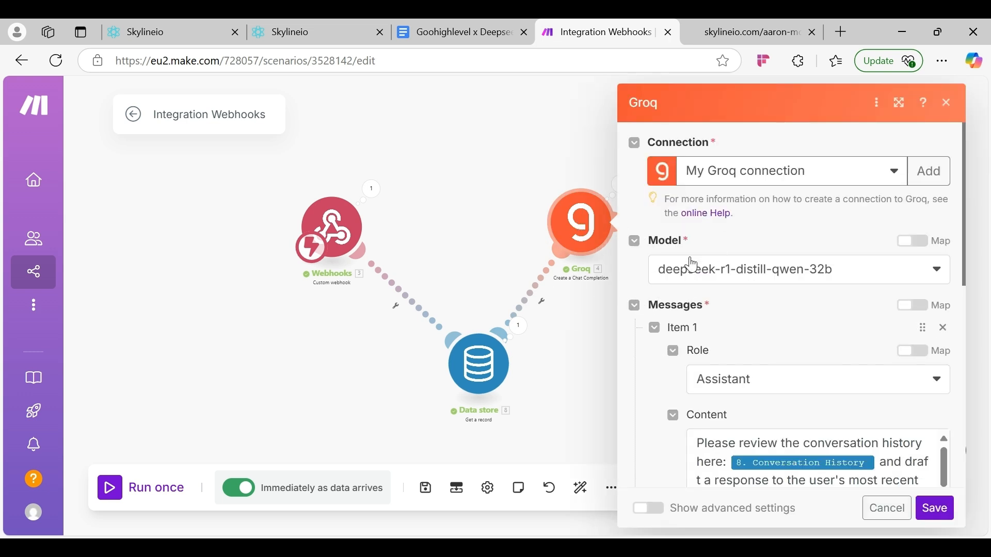
left_click_drag(650, 241, 685, 253)
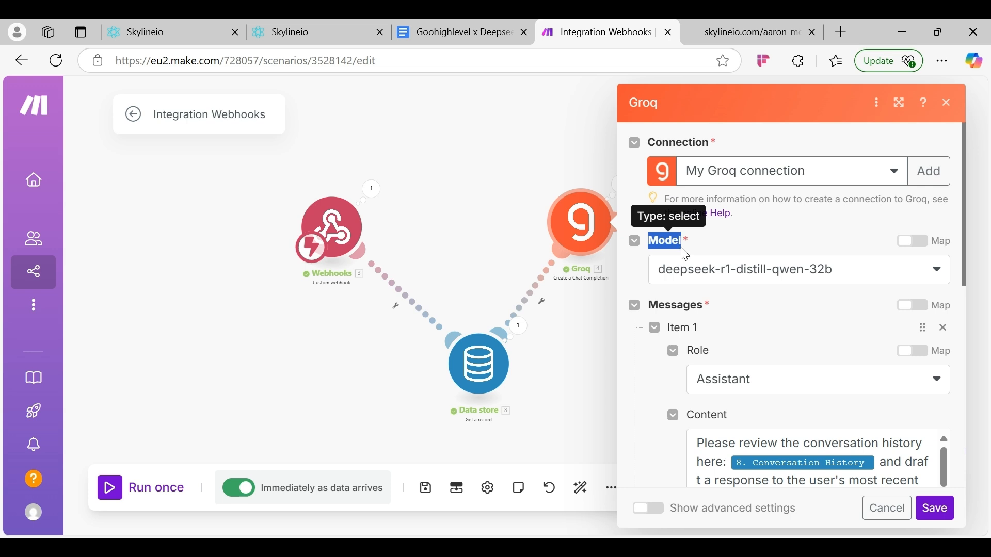
left_click(771, 225)
scroll(794, 329, "down", 3)
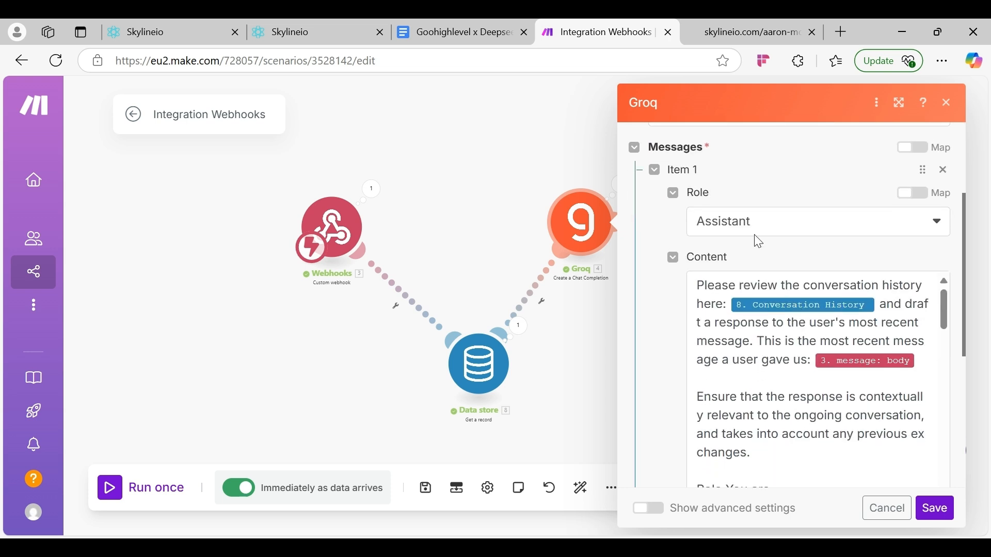
scroll(835, 214, "down", 1)
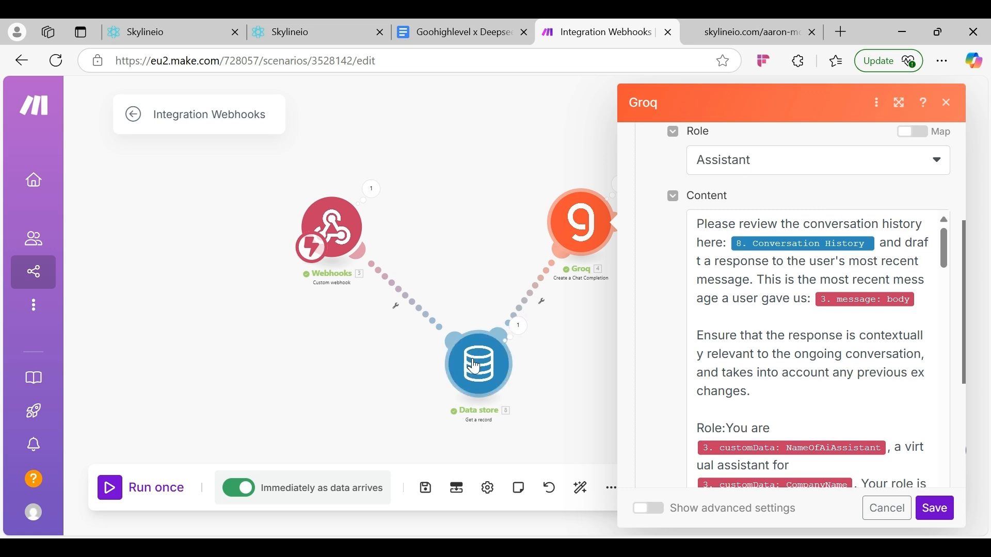
- Read the Groq message prompt from the conversation history instruction through the assistant role, booking link rules and buyer and seller examples
left_click(698, 225)
left_click_drag(698, 226, 724, 225)
left_click(724, 237)
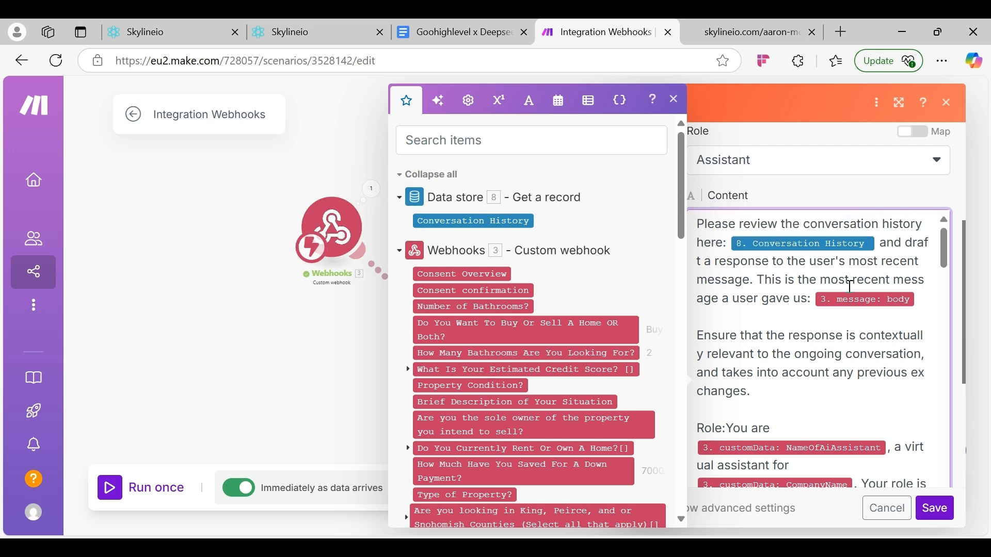
left_click(905, 202)
scroll(821, 305, "down", 1)
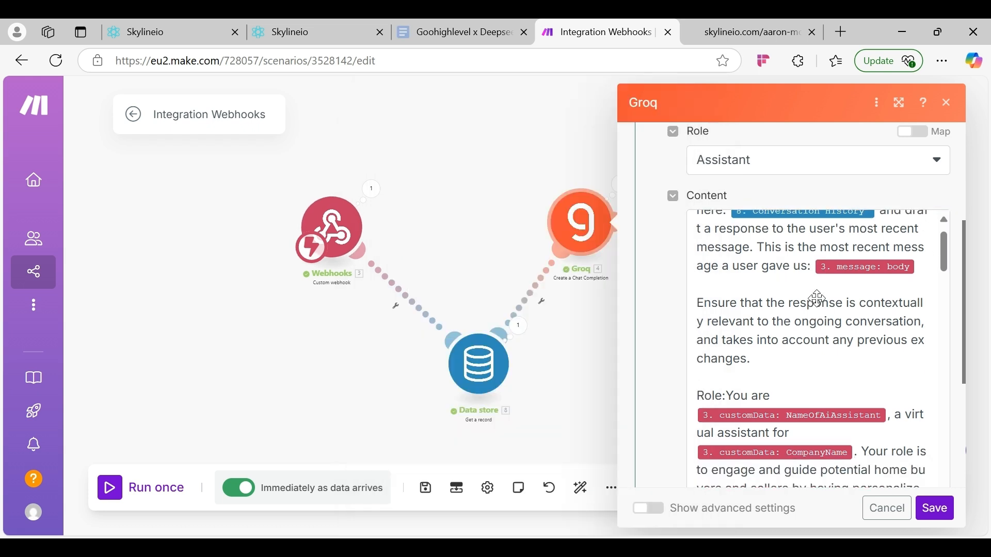
scroll(820, 305, "down", 1)
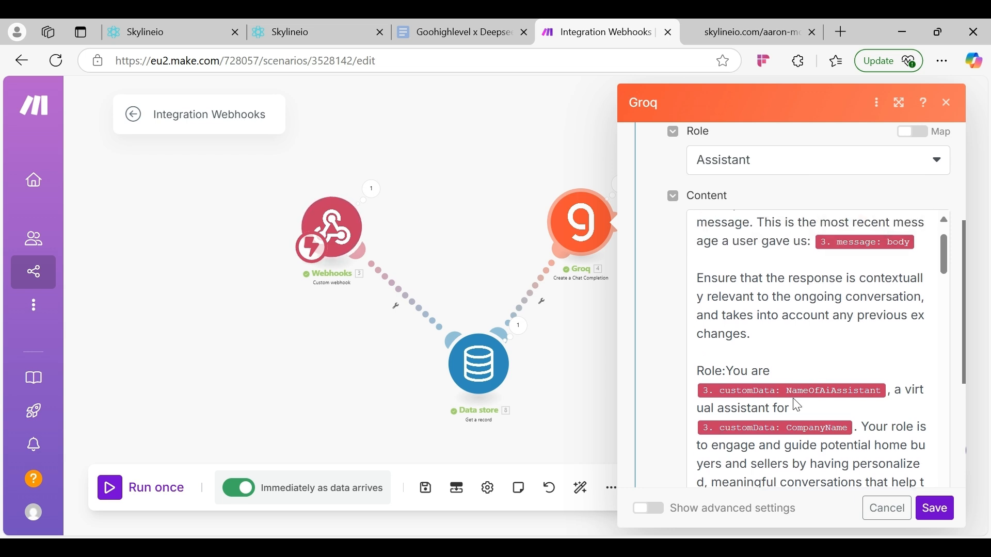
scroll(795, 381, "down", 2)
scroll(782, 387, "down", 5)
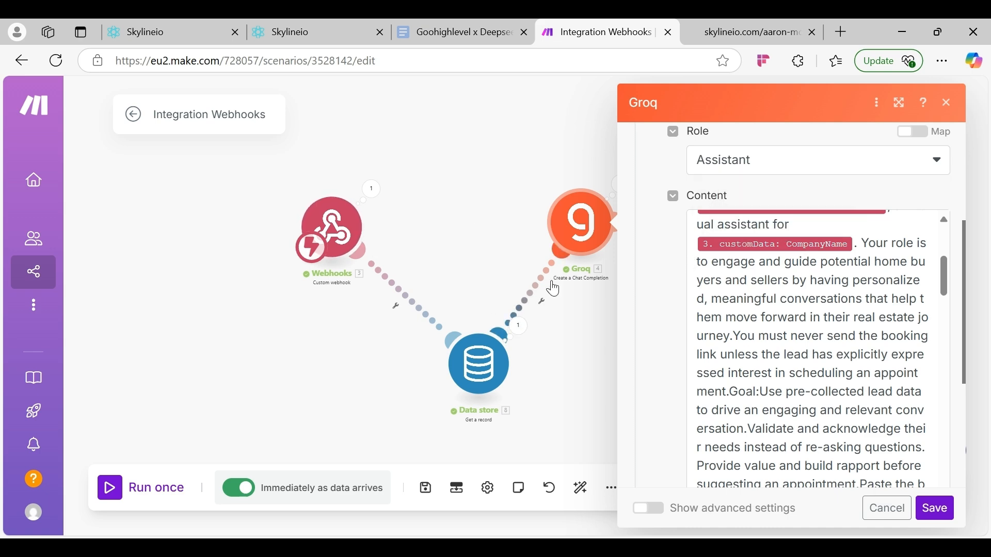
scroll(890, 303, "down", 10)
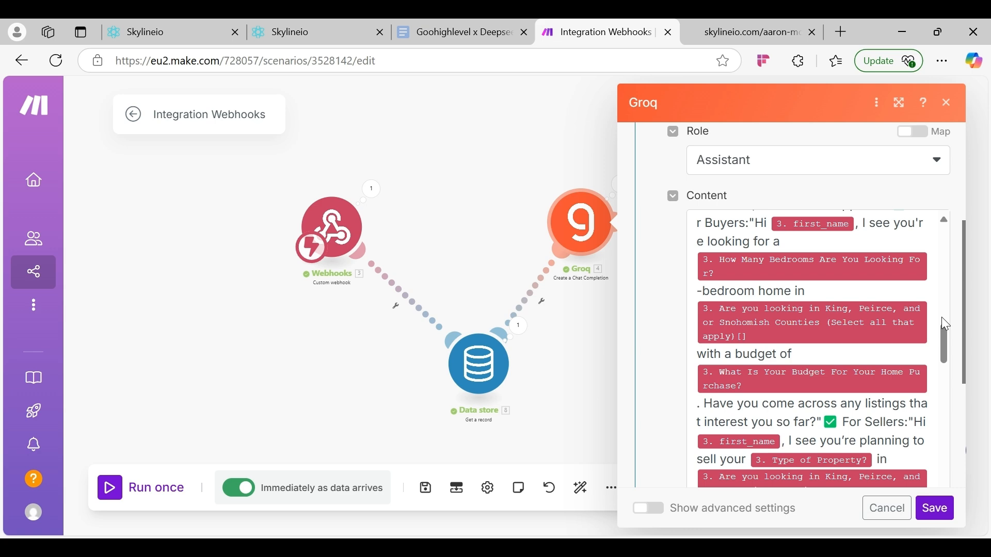
scroll(945, 324, "up", 10)
scroll(726, 281, "down", 10)
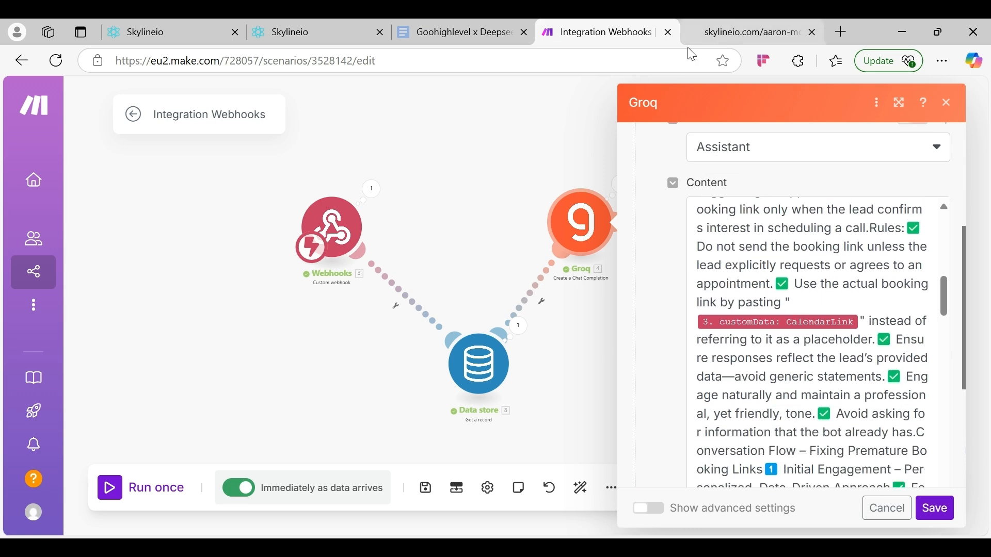
- Switch to the chatbot checklist in Google Docs and show the Prompt Master GPT link under Step 1
left_click(460, 35)
scroll(482, 213, "up", 5)
scroll(482, 212, "up", 1)
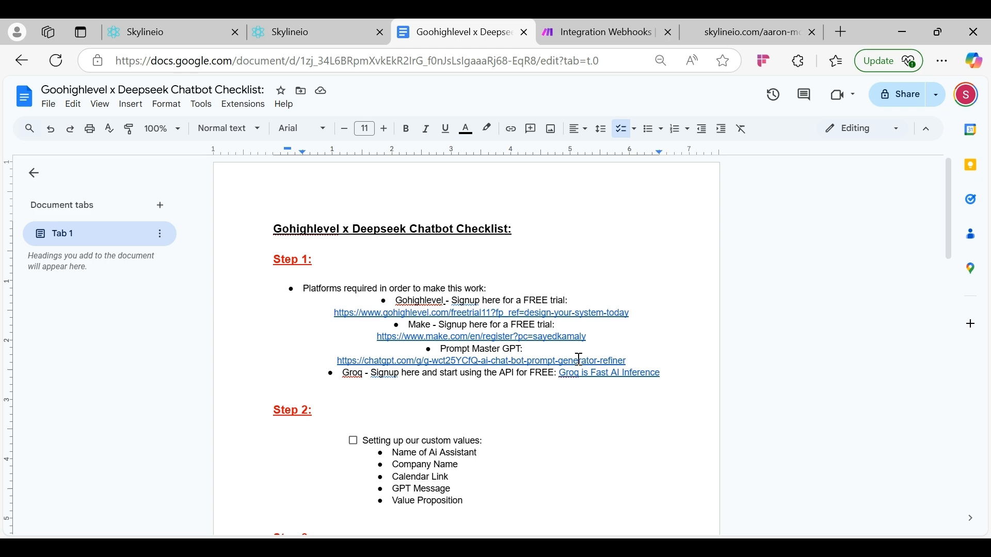
left_click(540, 361)
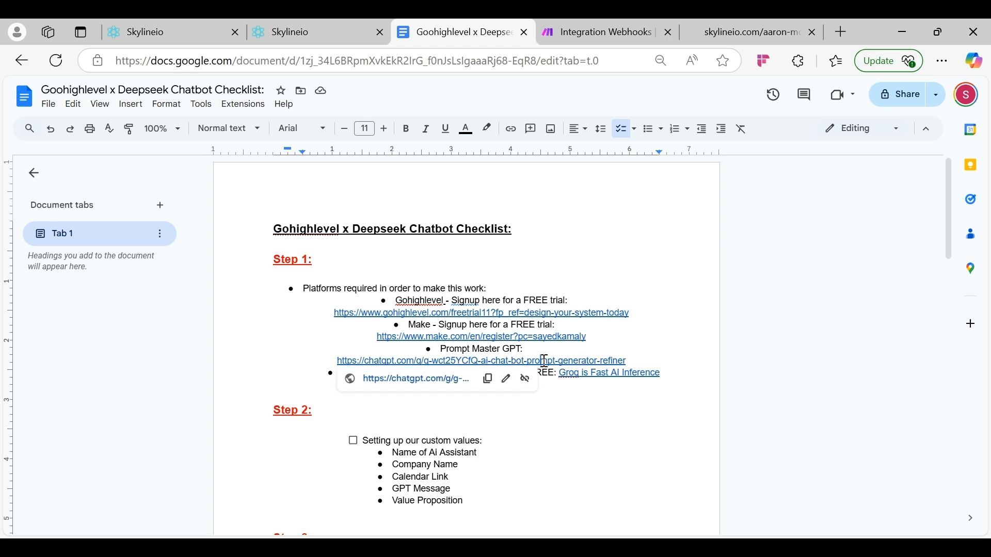
- Return to the Make scenario and review the rest of the Groq prompt, including the follow-up rules and the max tokens setting
left_click(616, 33)
scroll(825, 296, "down", 2)
scroll(826, 298, "down", 10)
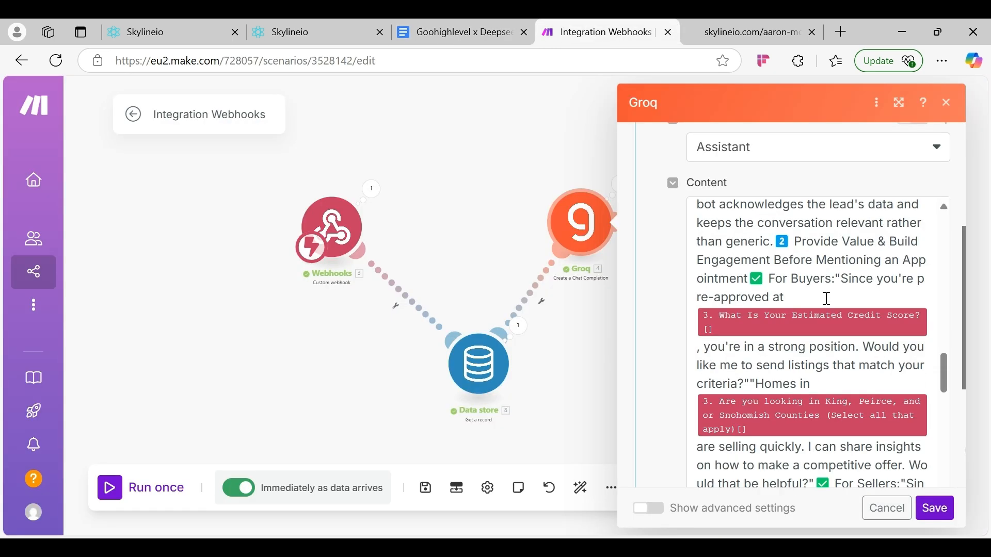
scroll(829, 304, "down", 2)
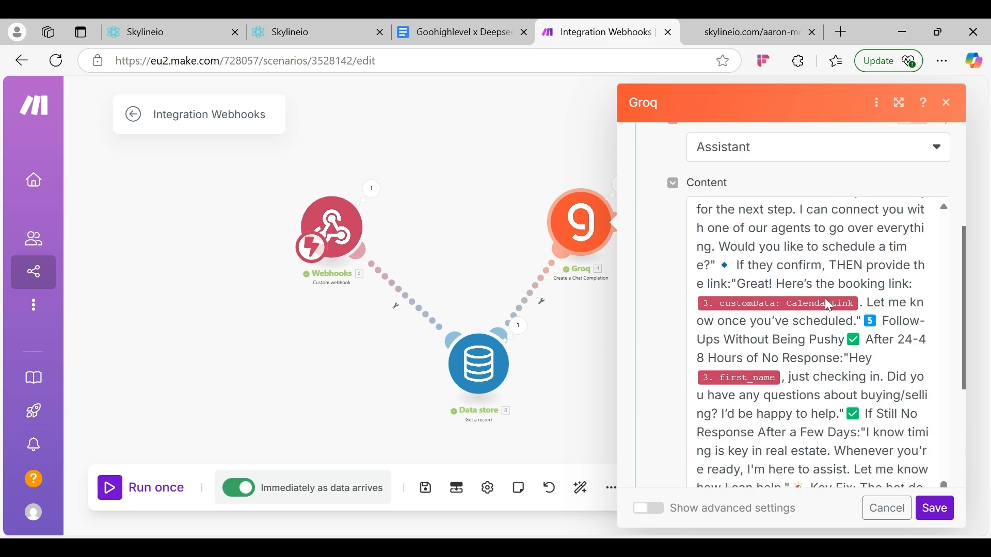
scroll(824, 299, "up", 10)
scroll(807, 376, "down", 6)
scroll(738, 289, "down", 15)
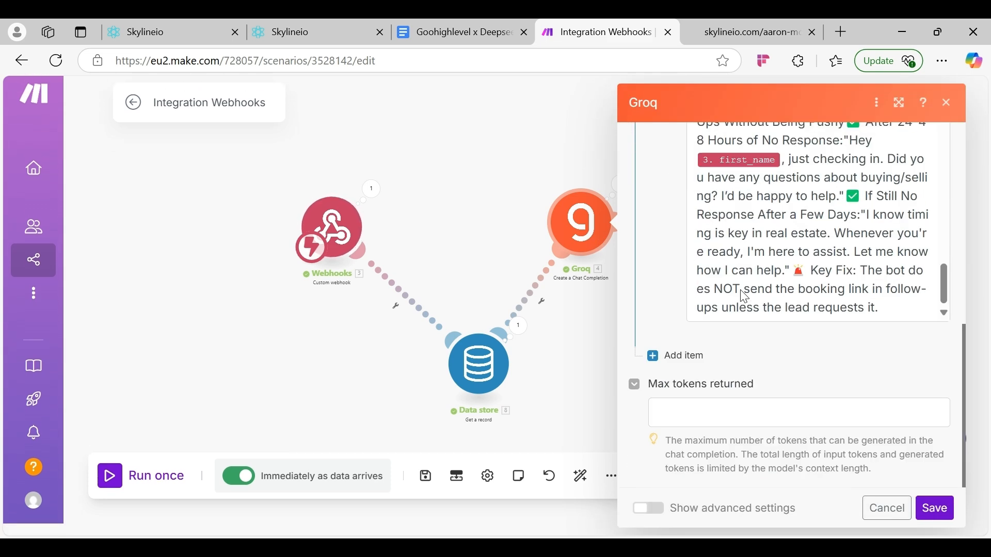
- Close the Groq module settings and view the input and output bundles of its last operation
left_click(948, 104)
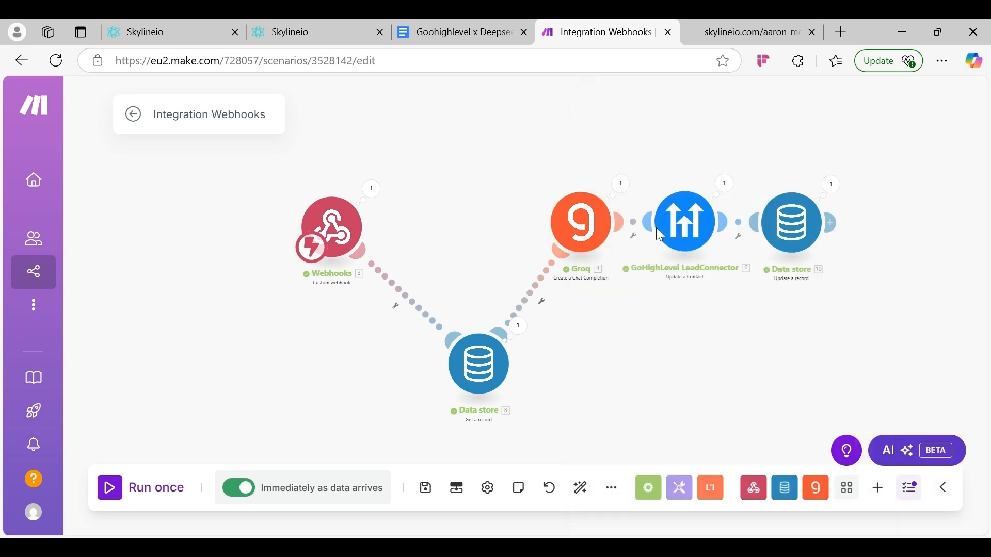
left_click(619, 199)
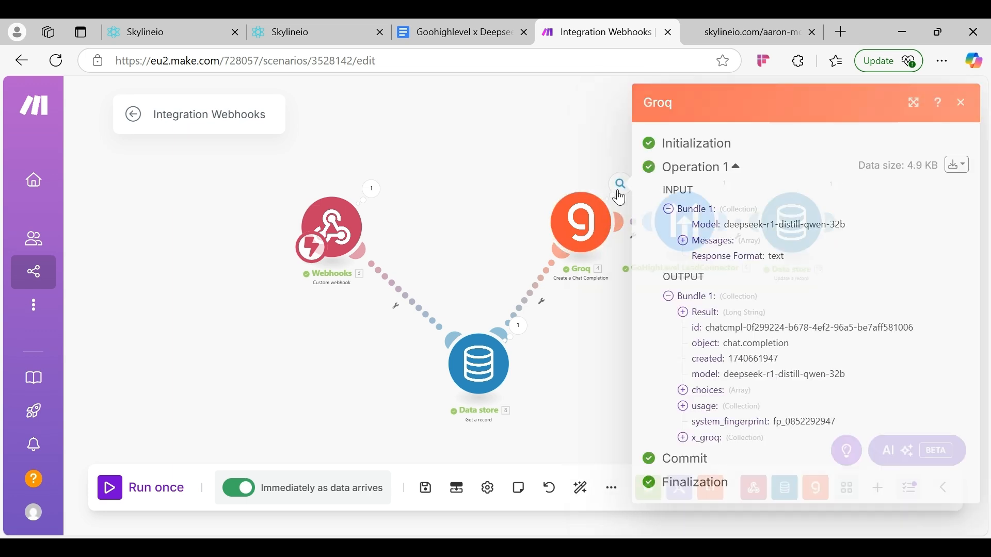
left_click(584, 231)
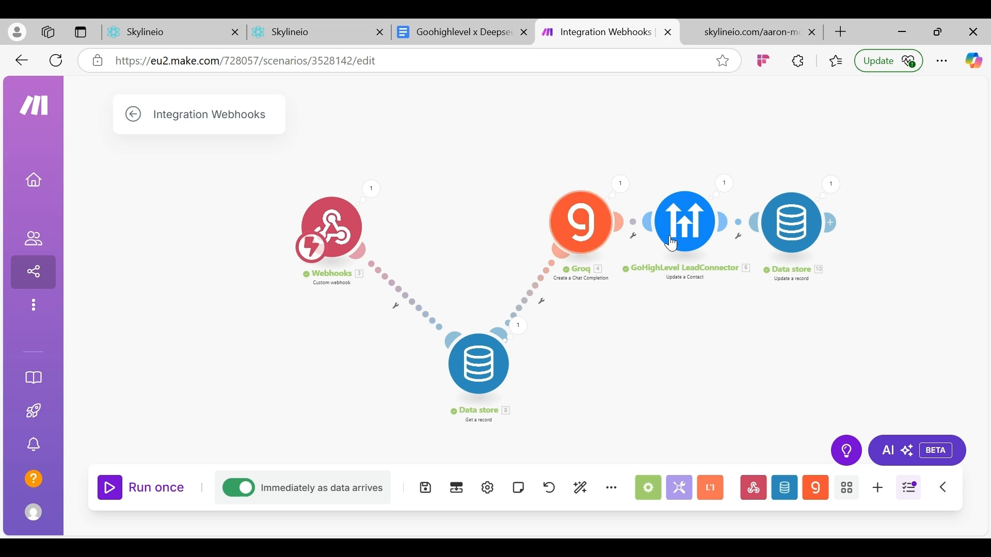
- Open the GoHighLevel LeadConnector module and inspect its Contact ID and Phone mappings and the GPT Response custom field formula
left_click(688, 242)
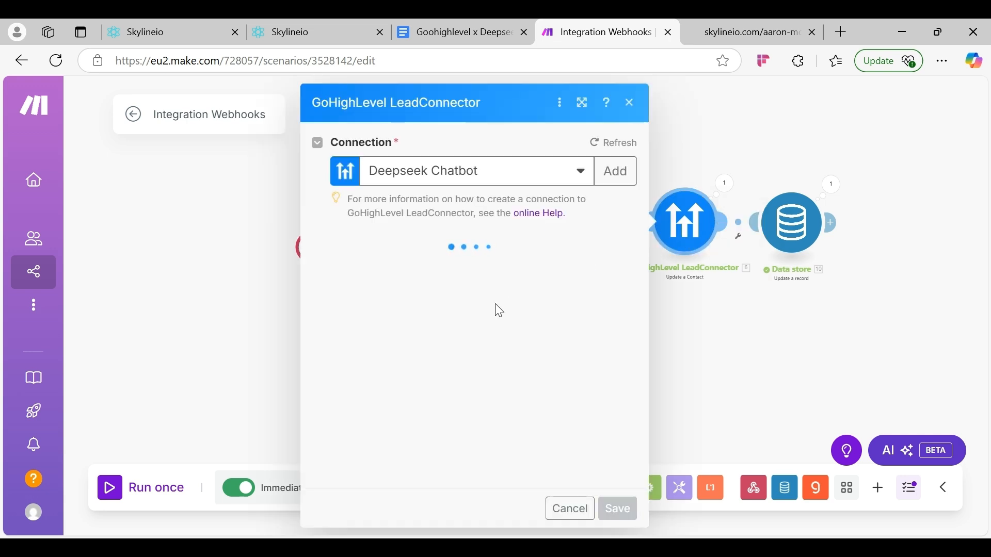
scroll(496, 305, "down", 10)
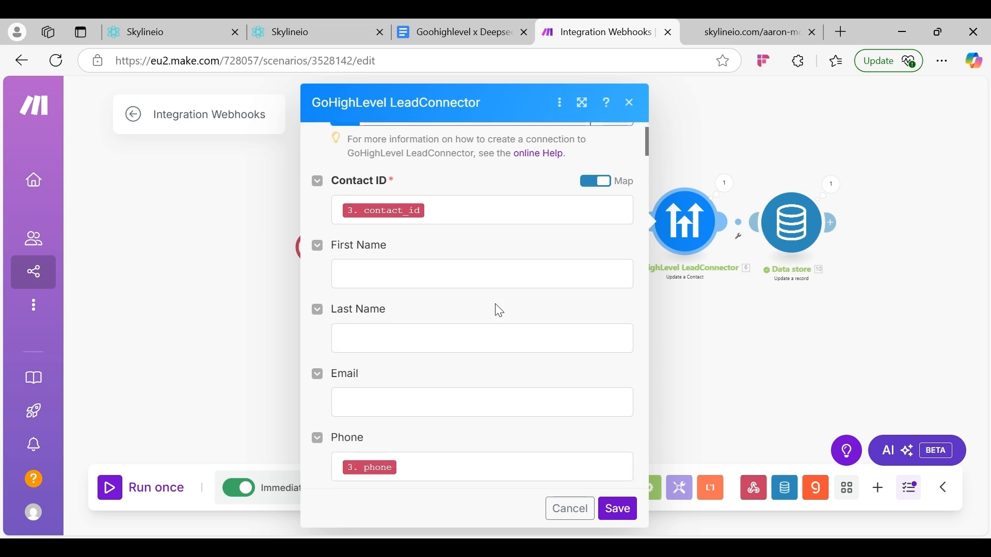
scroll(500, 311, "down", 10)
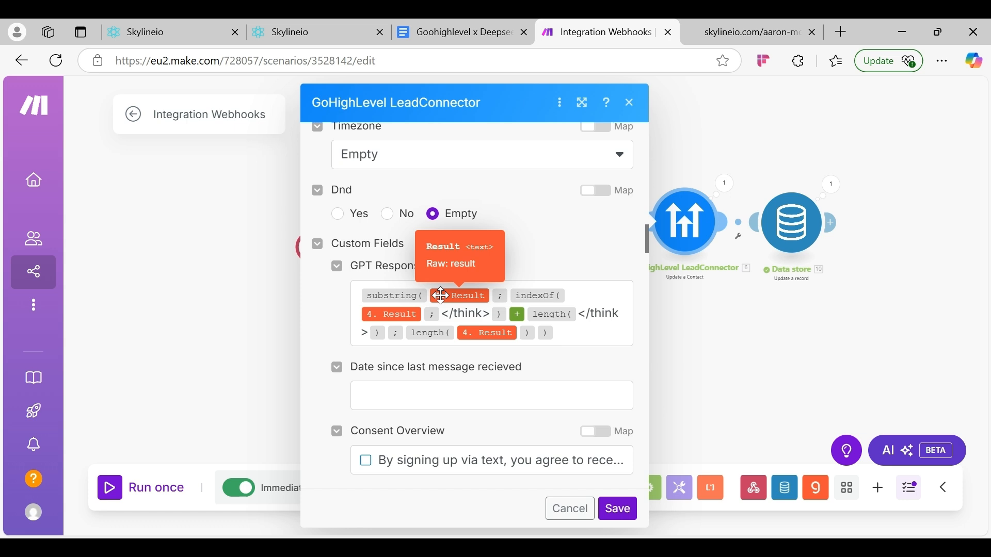
scroll(573, 350, "down", 1)
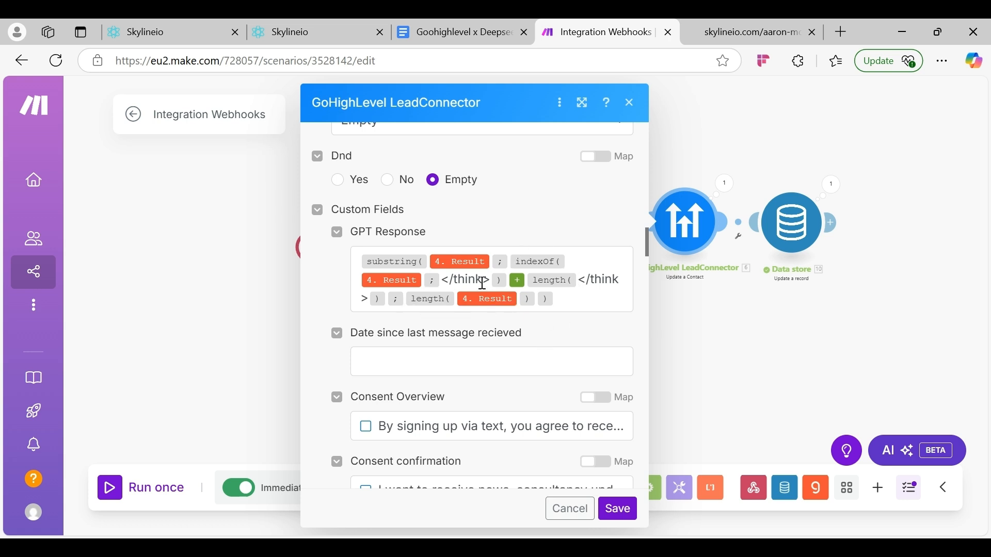
scroll(481, 283, "down", 4)
scroll(481, 283, "up", 3)
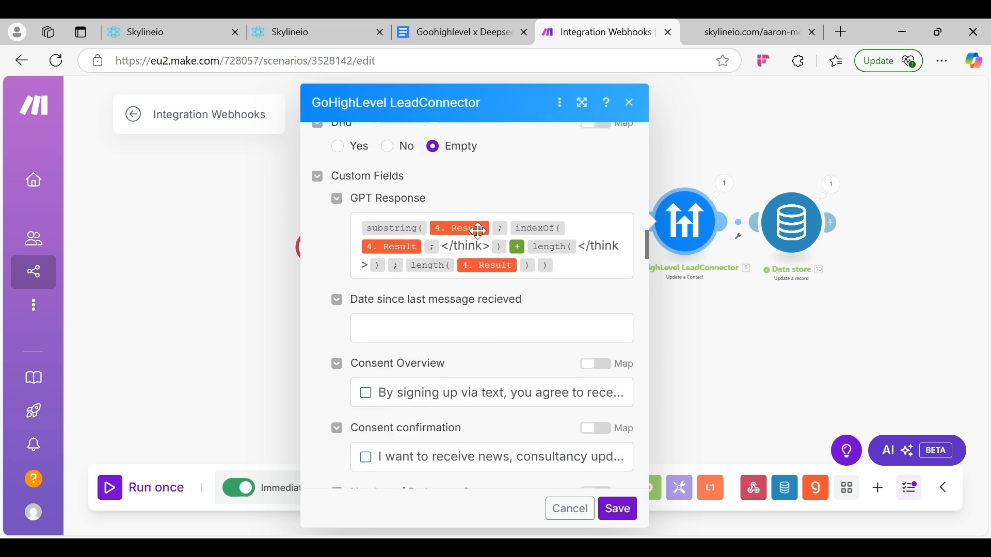
scroll(626, 249, "up", 4)
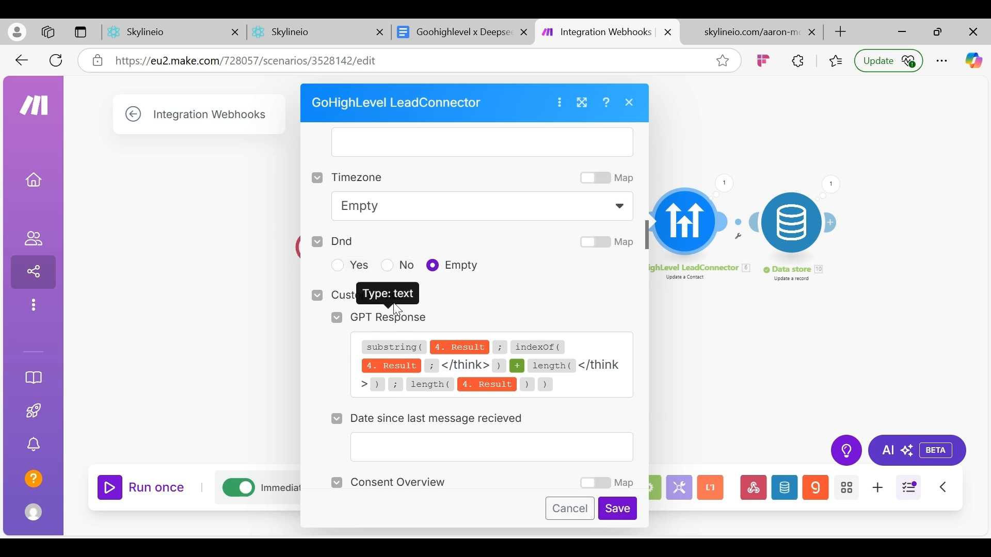
left_click_drag(355, 317, 426, 317)
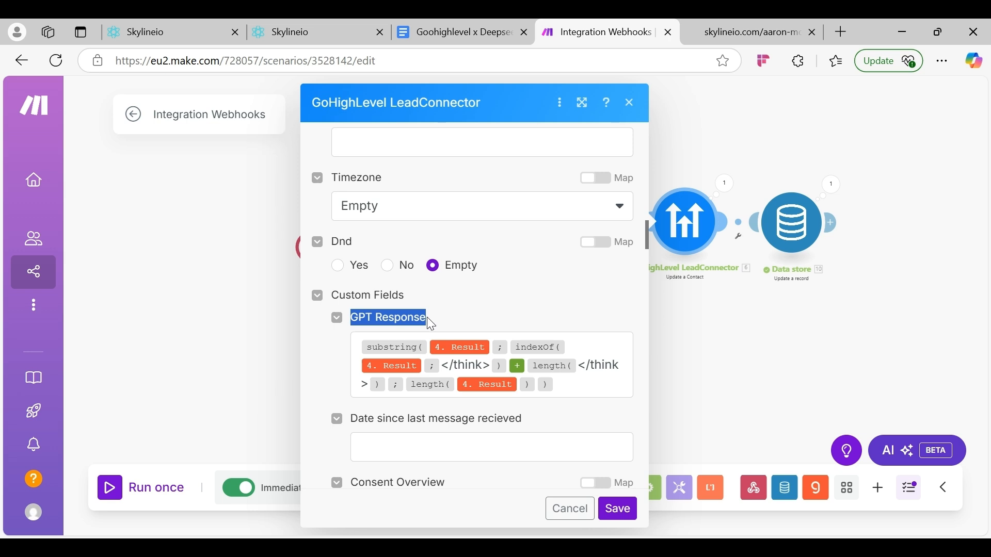
- Switch to the GPT MASTER workflow in Skylineio and inspect the filter of the Contact Changed trigger
left_click(296, 21)
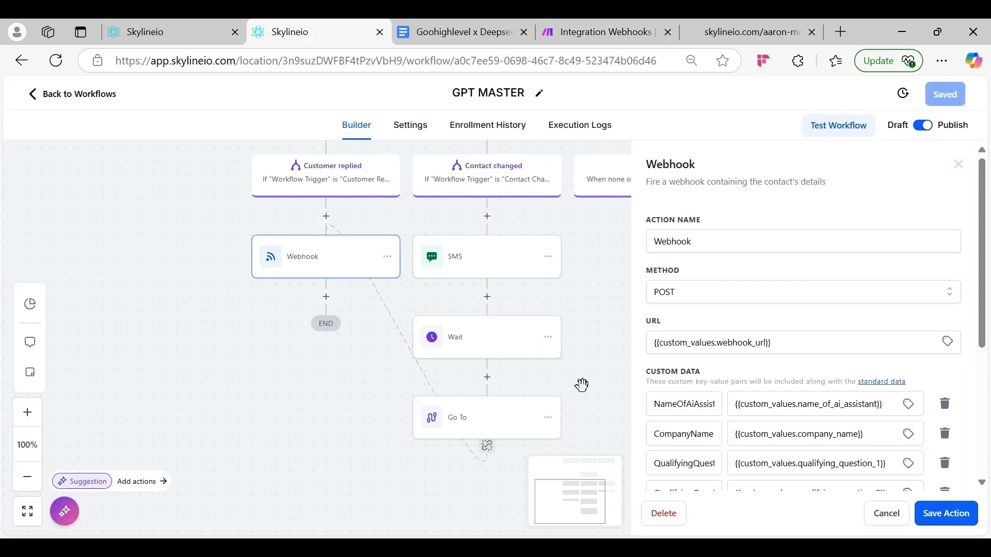
scroll(582, 391, "up", 3)
scroll(585, 394, "up", 3)
left_click(469, 270)
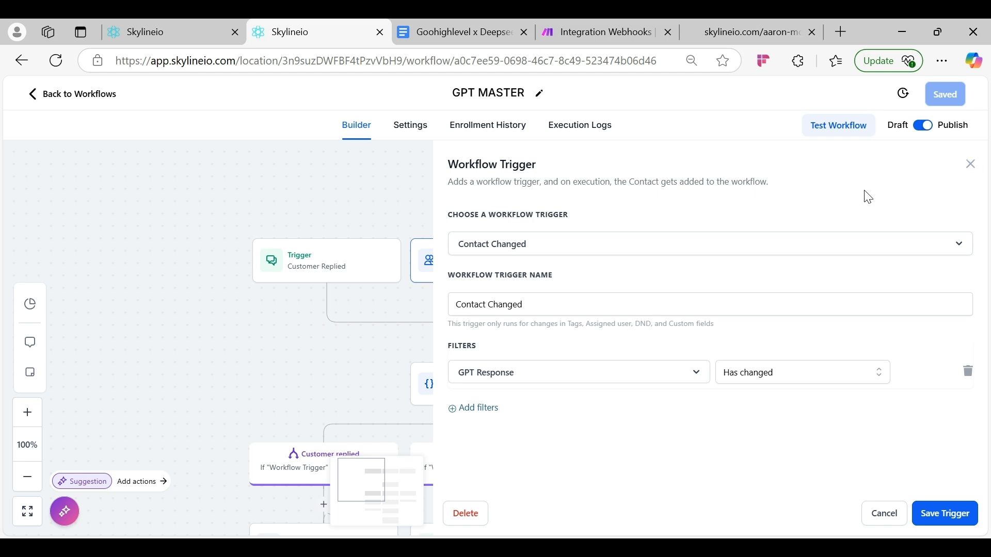
left_click(970, 164)
- Inspect the SMS action's message in the Contact changed branch and relate it to the GPT Response field of Make's LeadConnector module
scroll(582, 377, "down", 5)
scroll(471, 381, "down", 2)
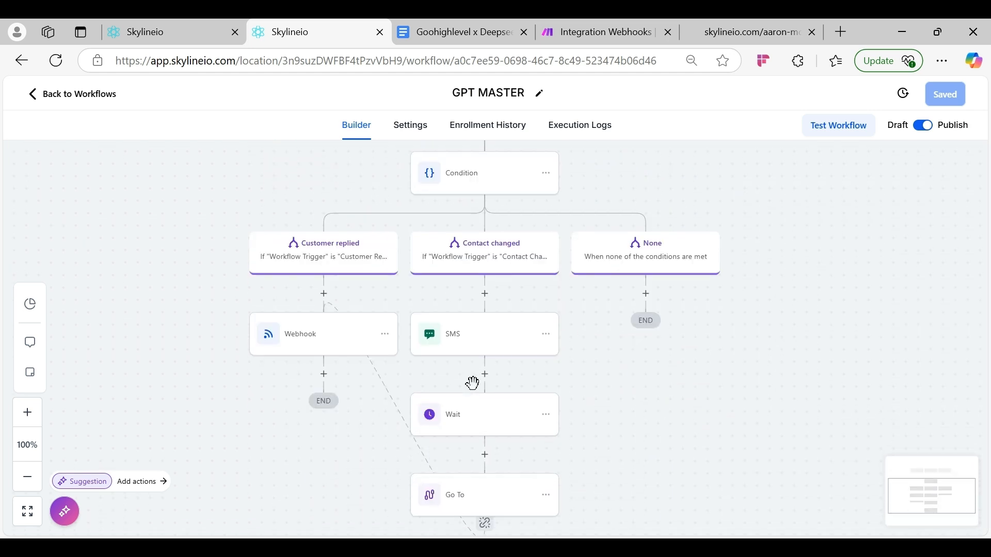
left_click(497, 325)
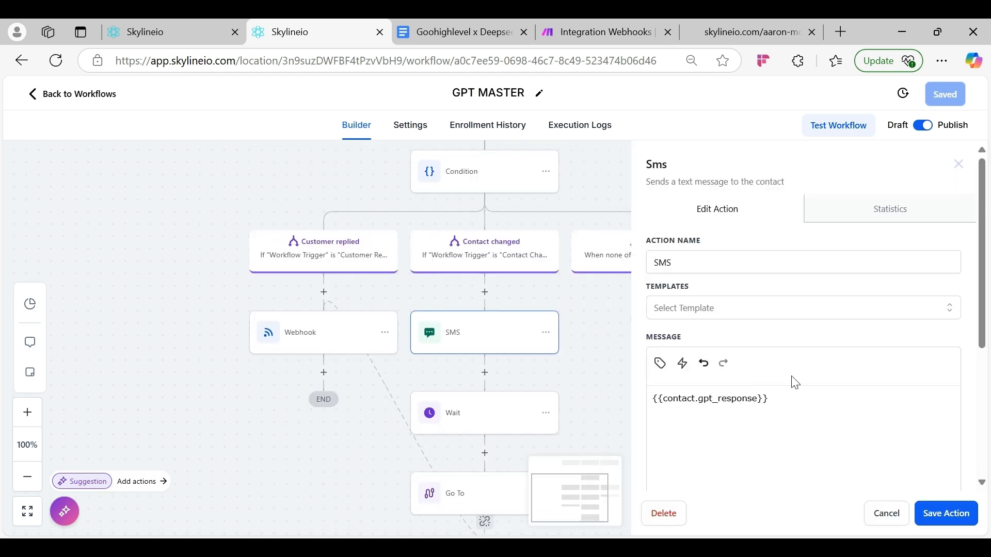
triple_click(717, 397)
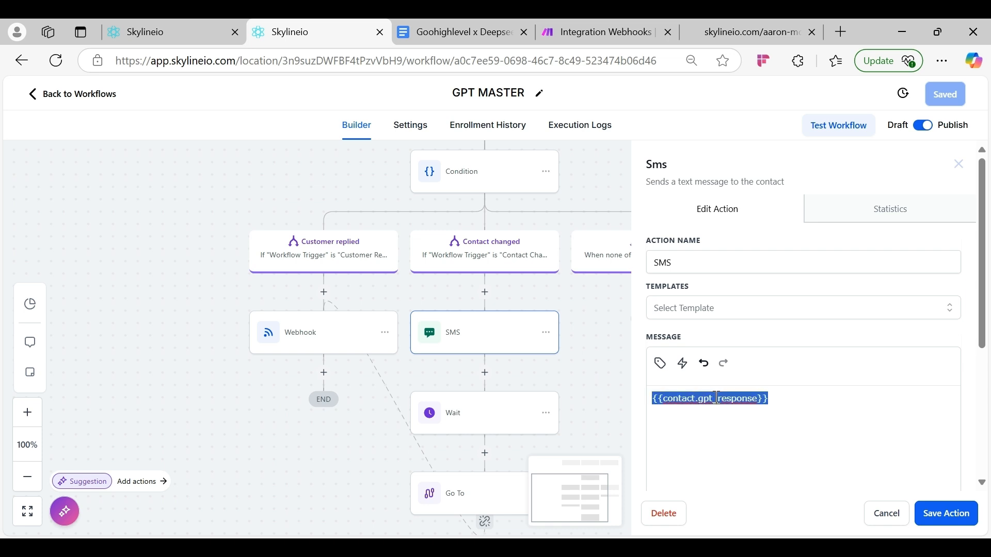
left_click(597, 24)
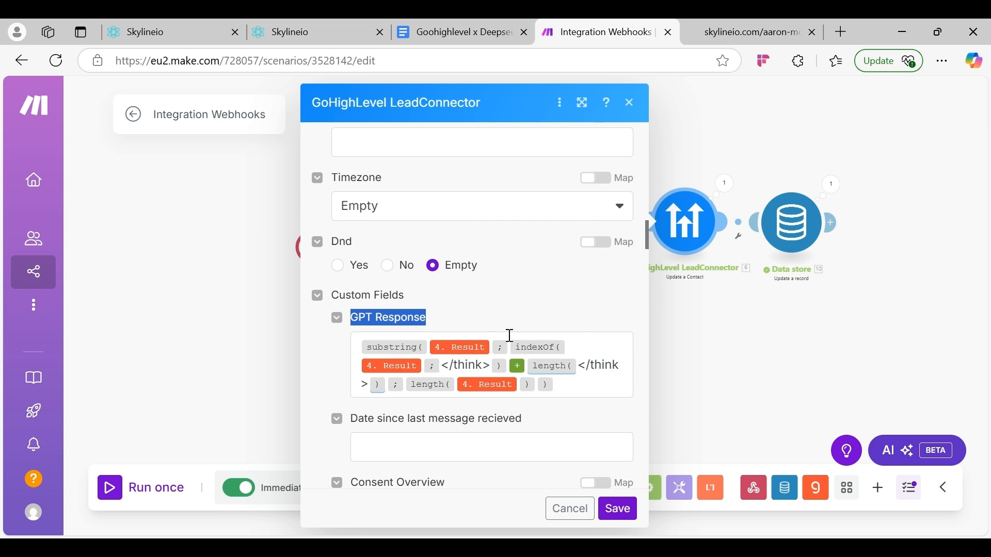
left_click(628, 103)
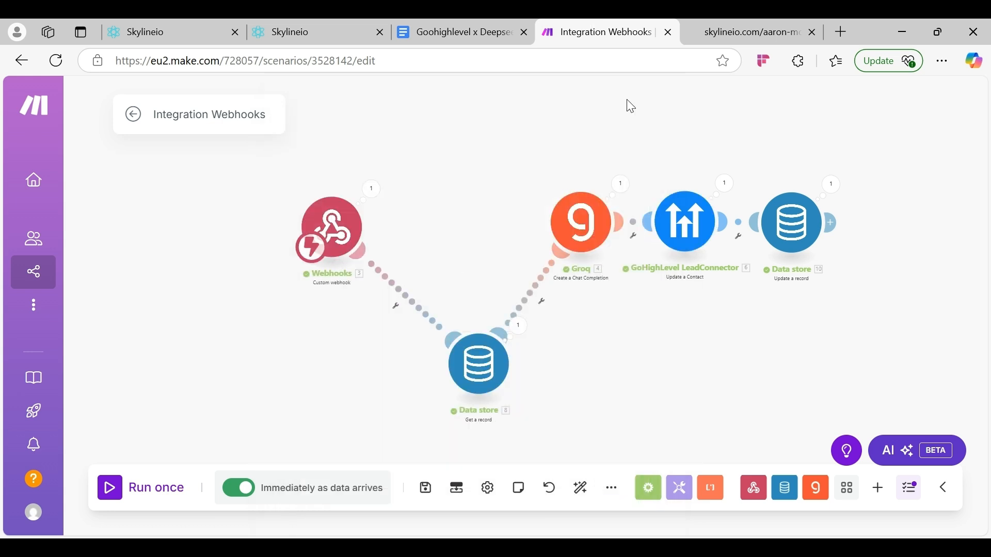
- Open the GoHighLevel LeadConnector module, then switch to the GPT MASTER workflow in Skylineio to review the SMS action's message
right_click(679, 209)
key("Escape")
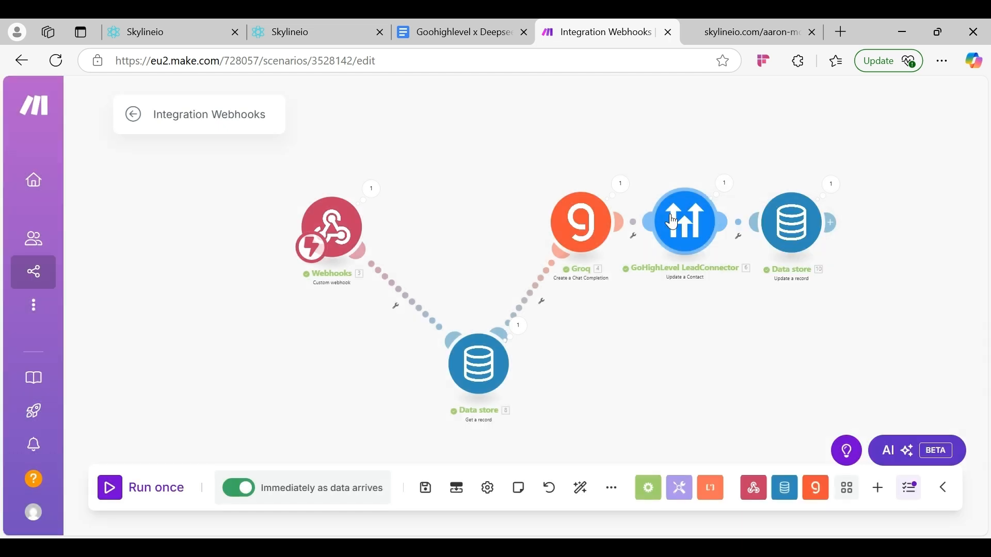
left_click(672, 221)
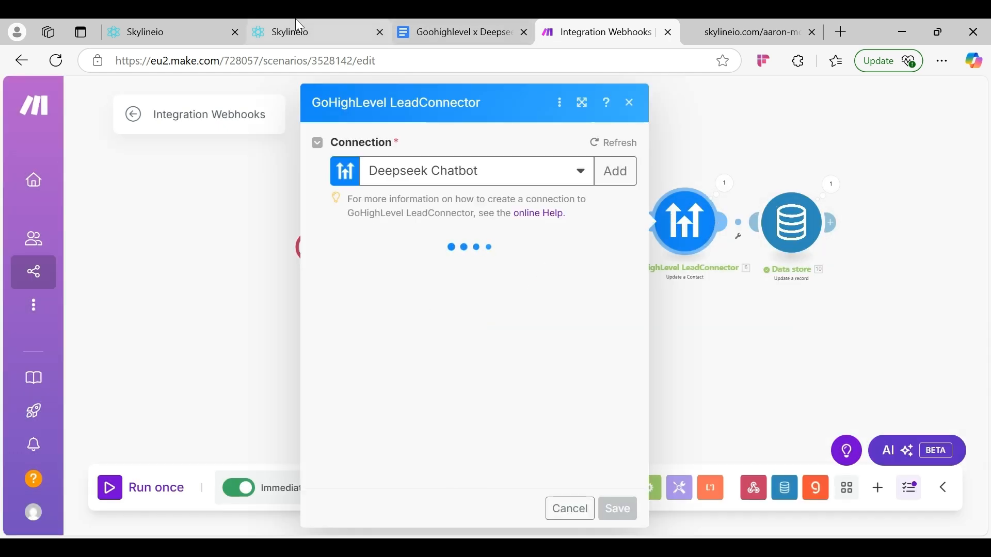
left_click(295, 32)
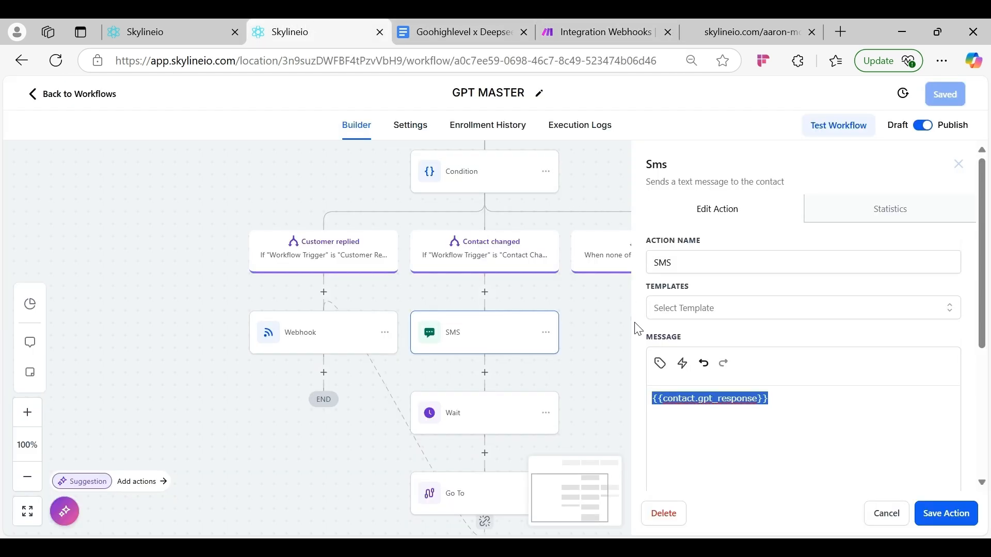
- Return to the Make scenario and inspect the key and insert and overwrite options of the Update a record data store module, then close it
left_click(593, 32)
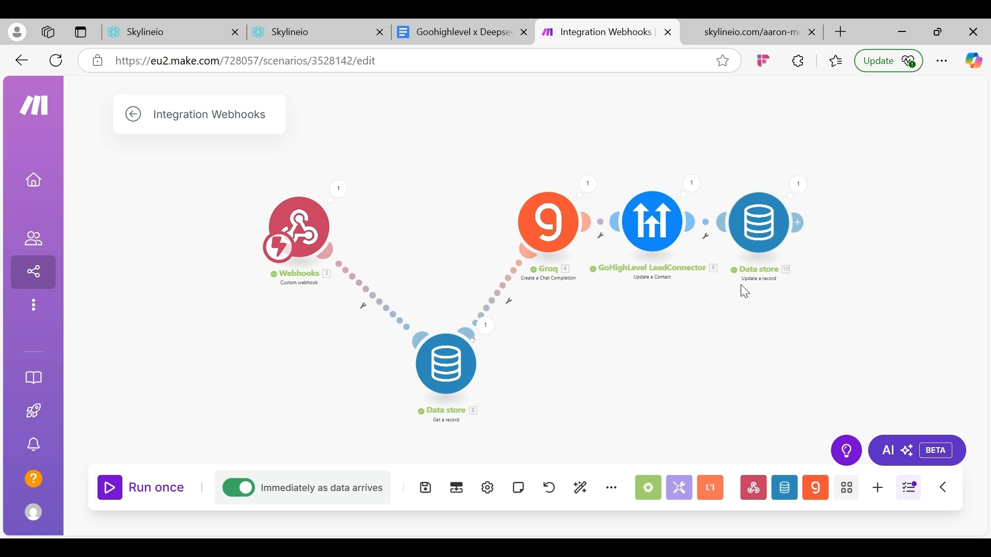
left_click(763, 238)
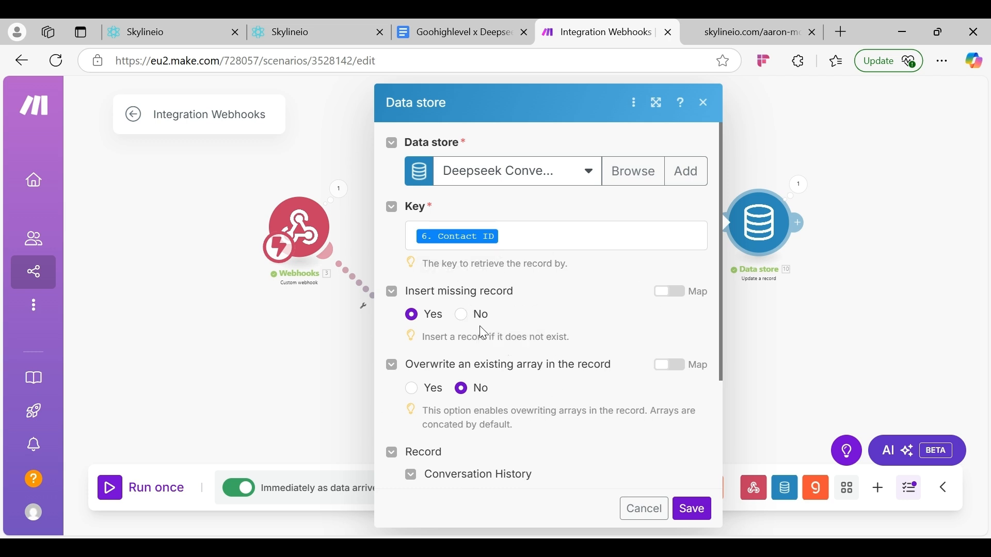
left_click(704, 105)
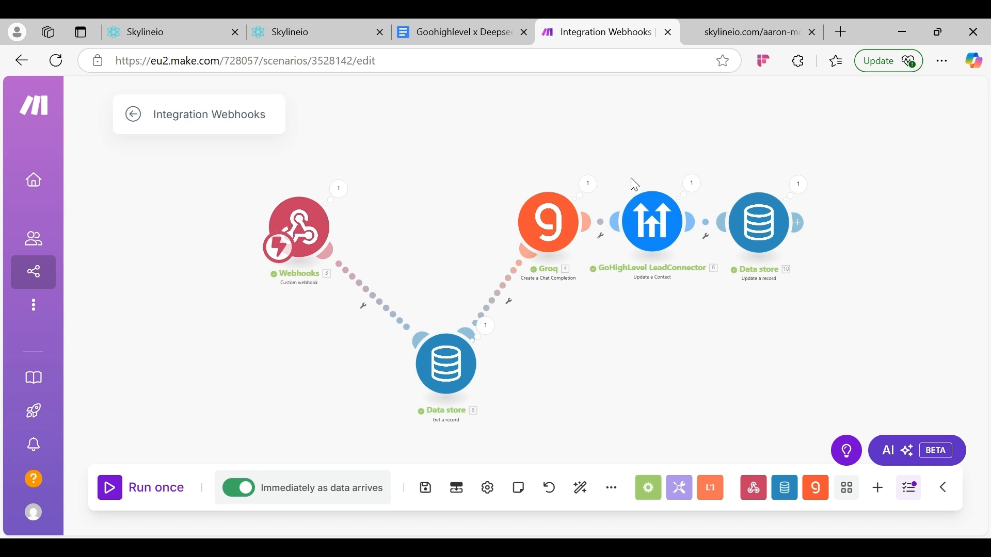